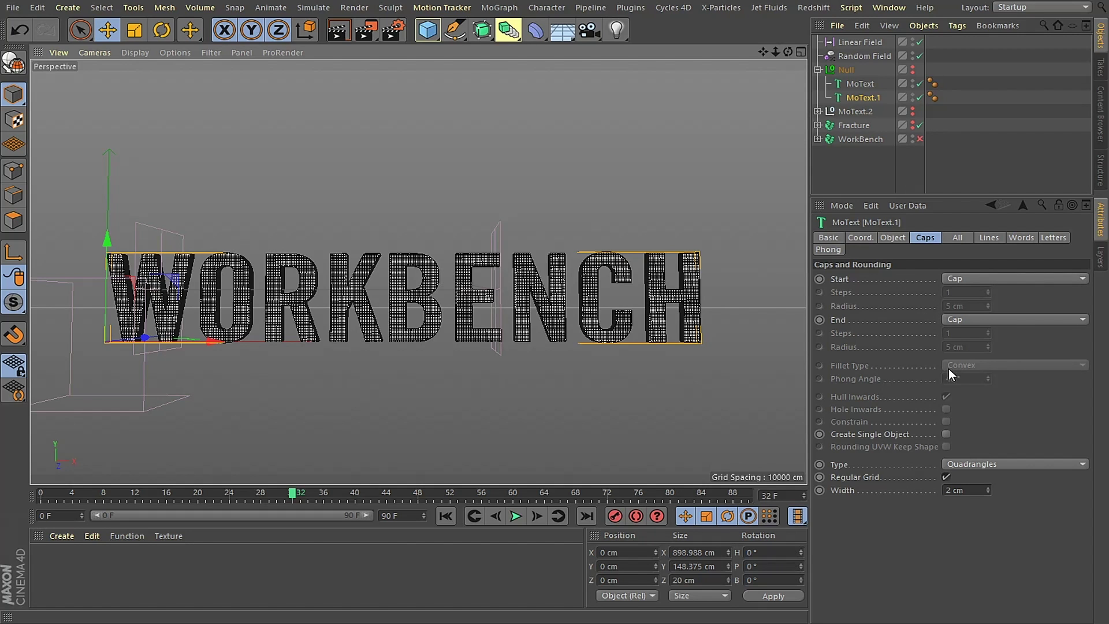
Enable Create Single Object in MoText.1's caps settings and show the text's object properties
left_click(946, 434)
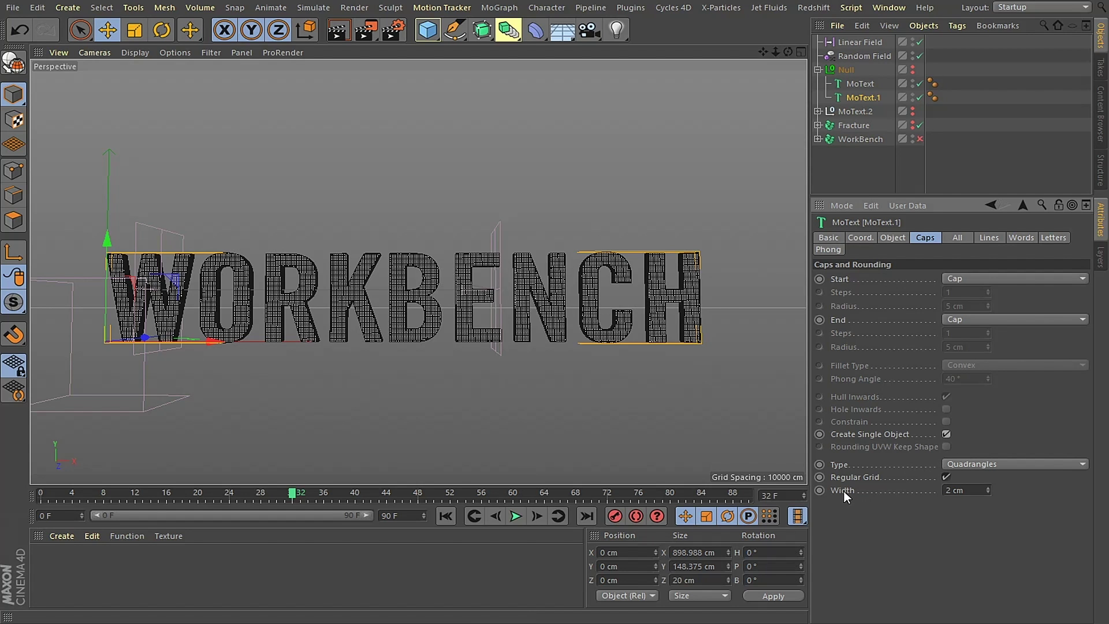
left_click(891, 237)
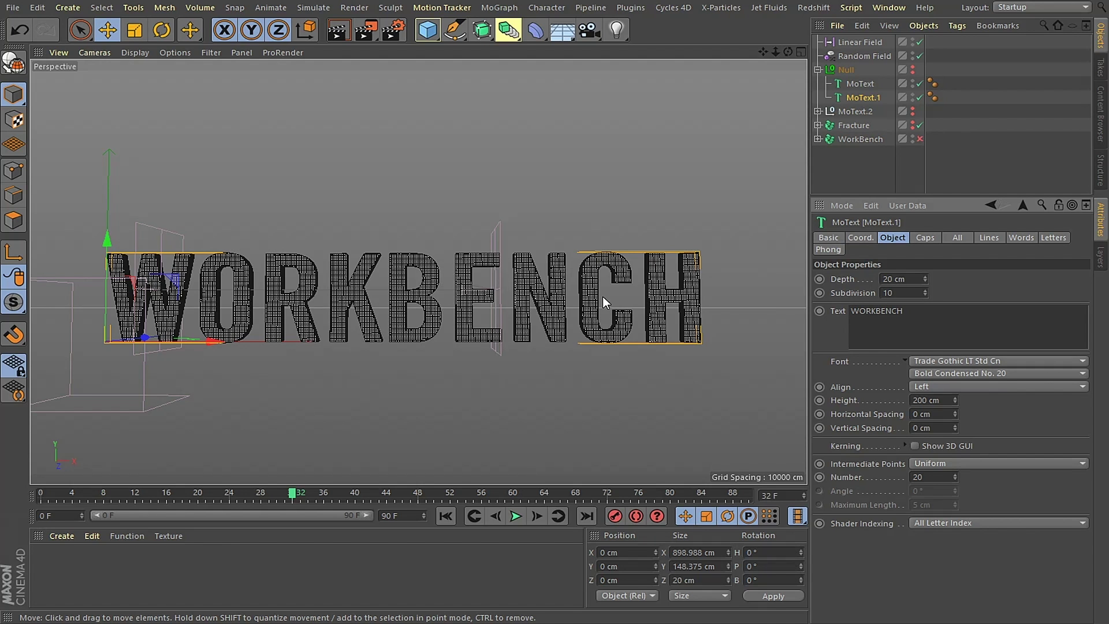
key("h")
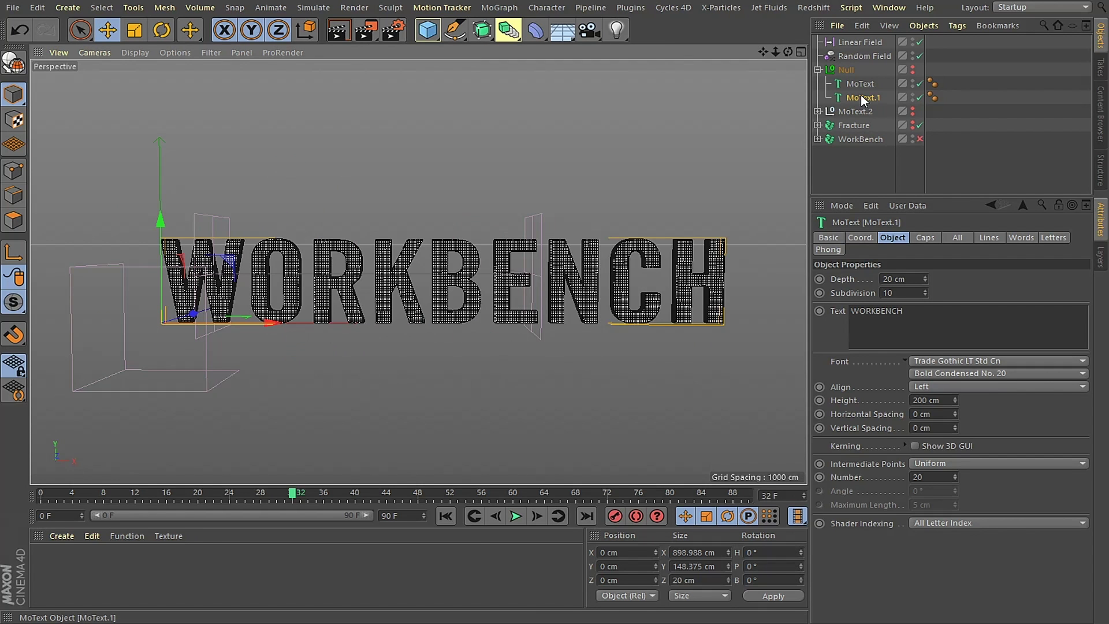
Examine the separated letter objects inside MoText.2 and the WorkBench Fracture
left_click(817, 111)
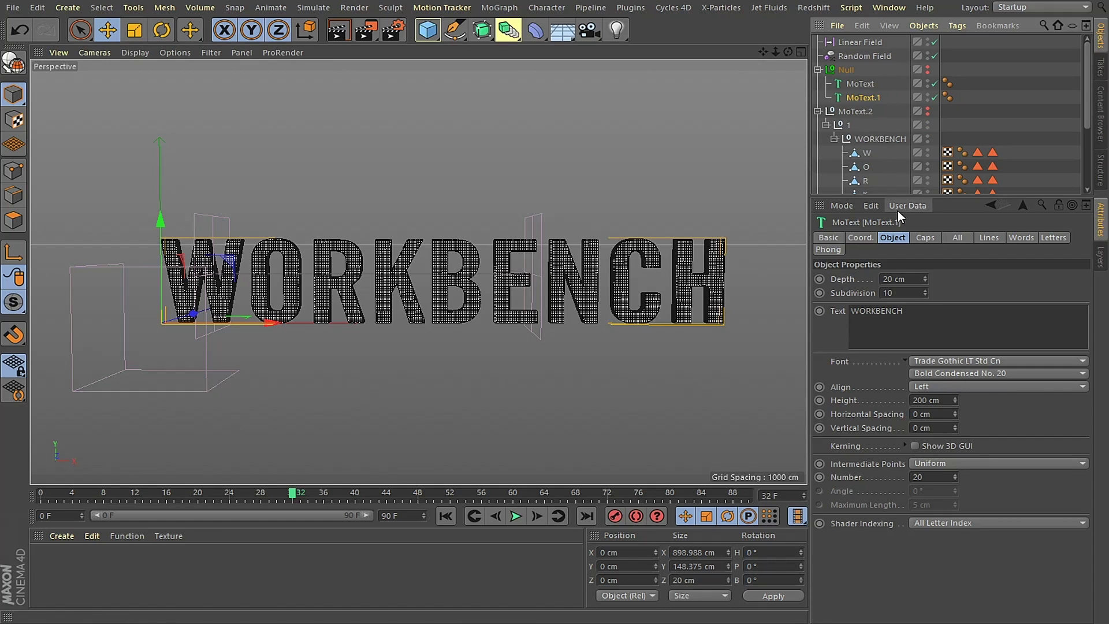
left_click_drag(897, 198, 901, 336)
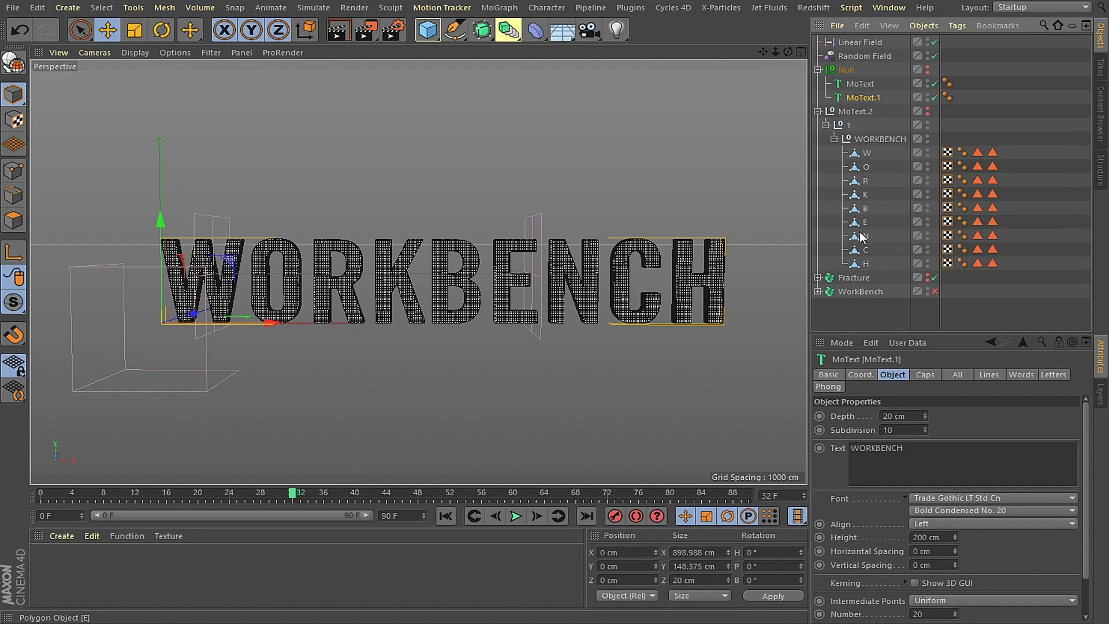
left_click(833, 139)
left_click(817, 111)
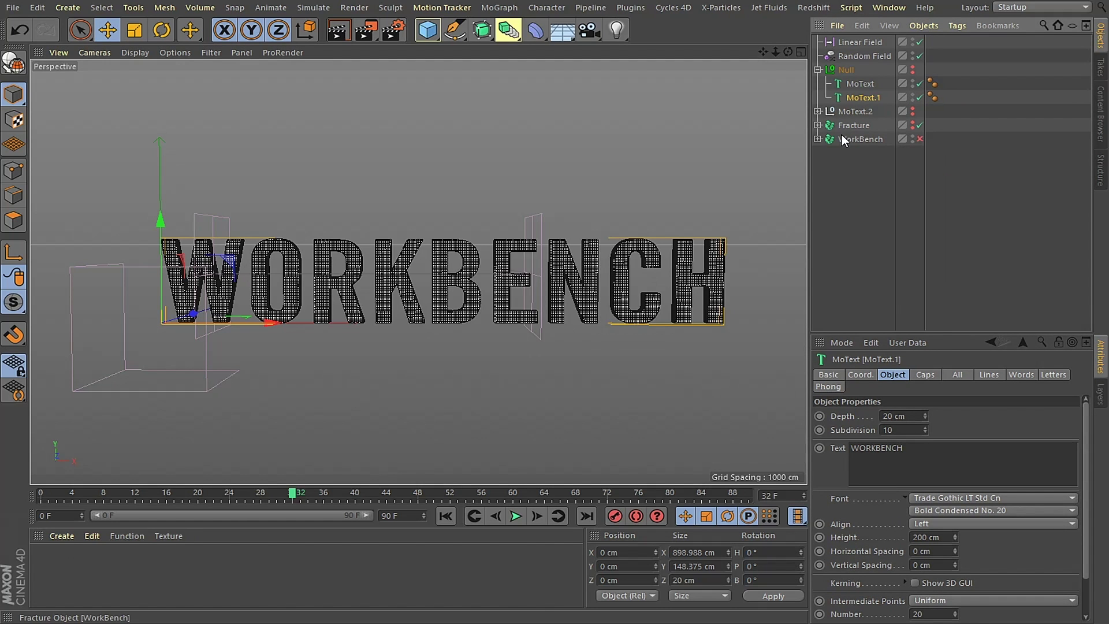
left_click(818, 139)
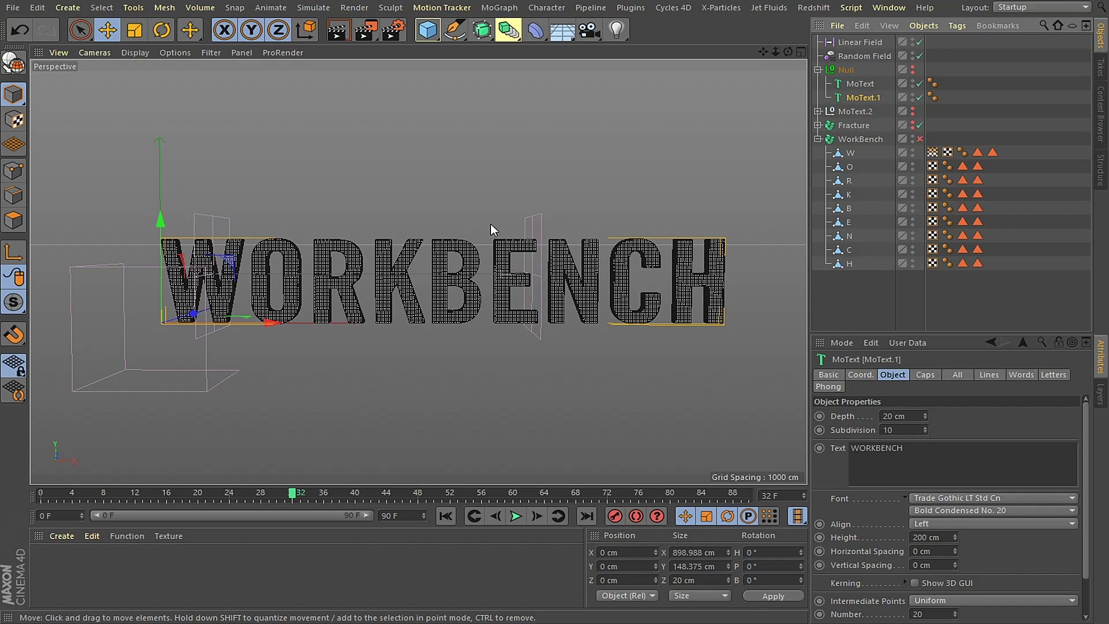
Select the polygons of the letter O and look up the Set Vertex Weight command
left_click(850, 153)
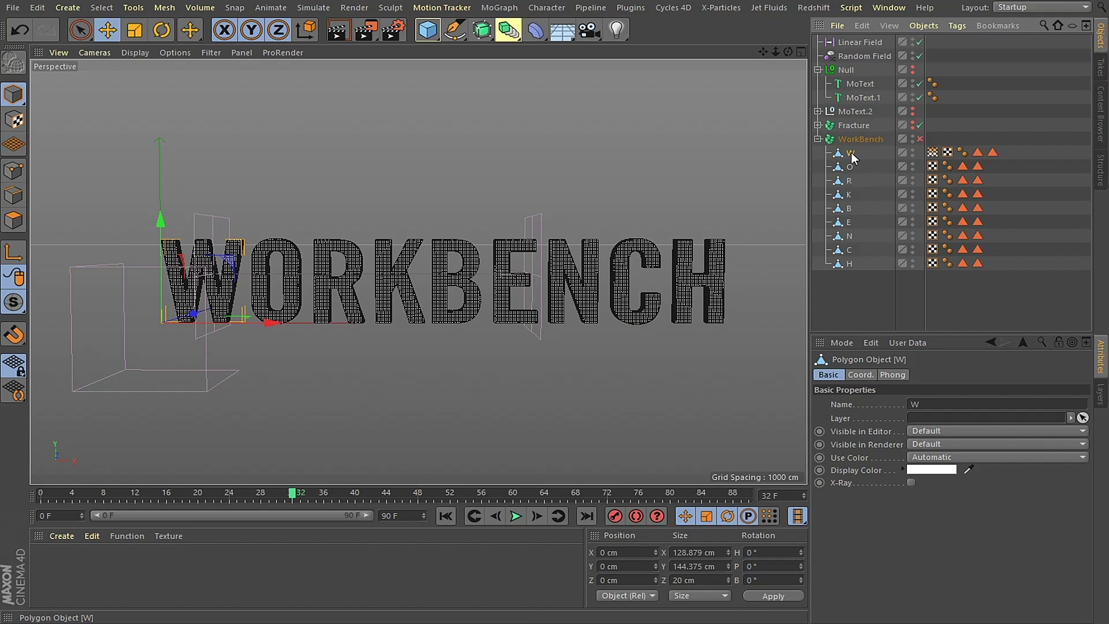
left_click(849, 166)
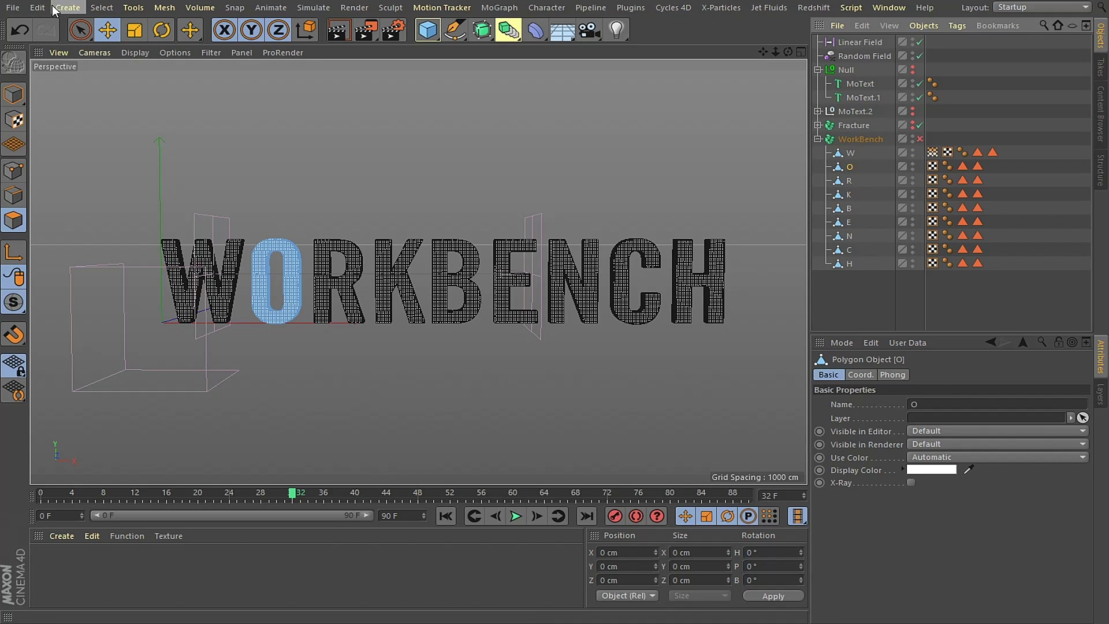
left_click(101, 8)
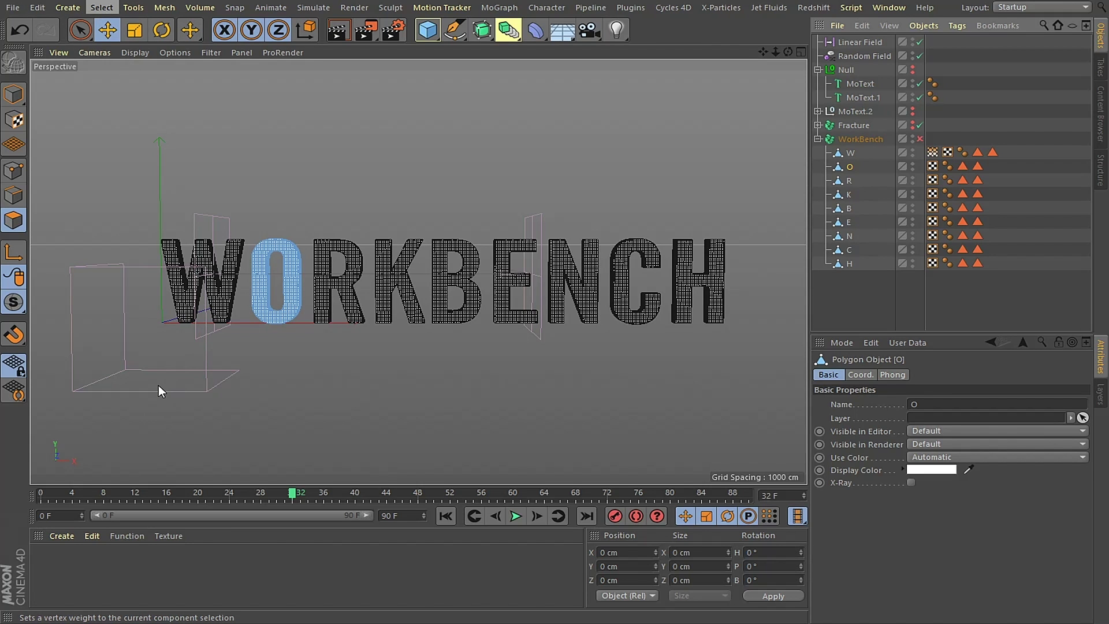
left_click(887, 295)
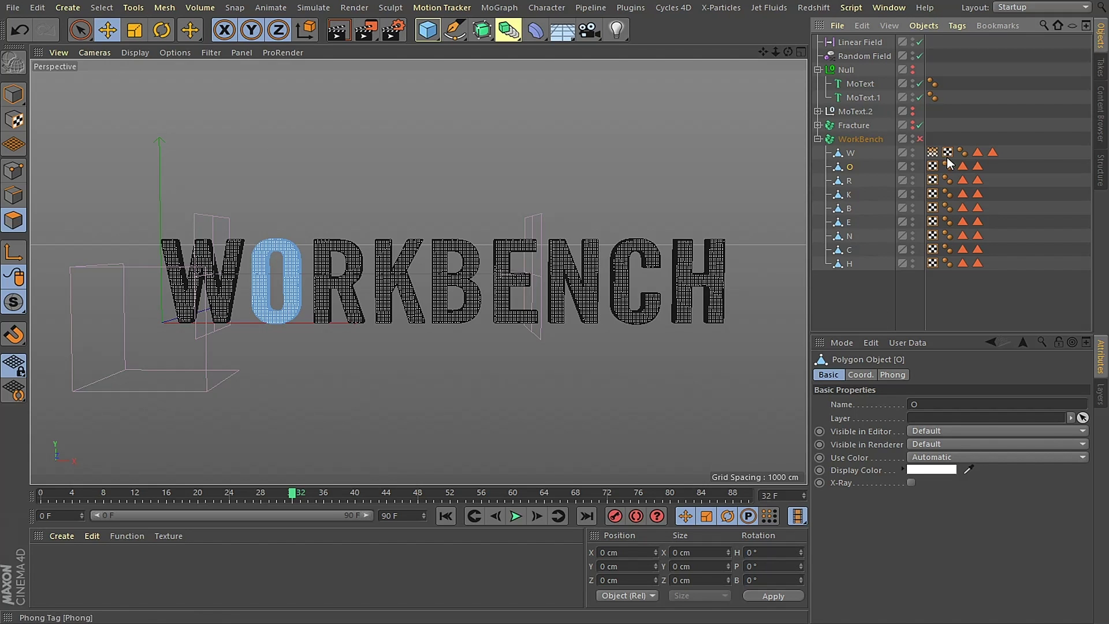
Show the fields of the letter W's vertex map and enable its Linear Field layer
left_click(932, 152)
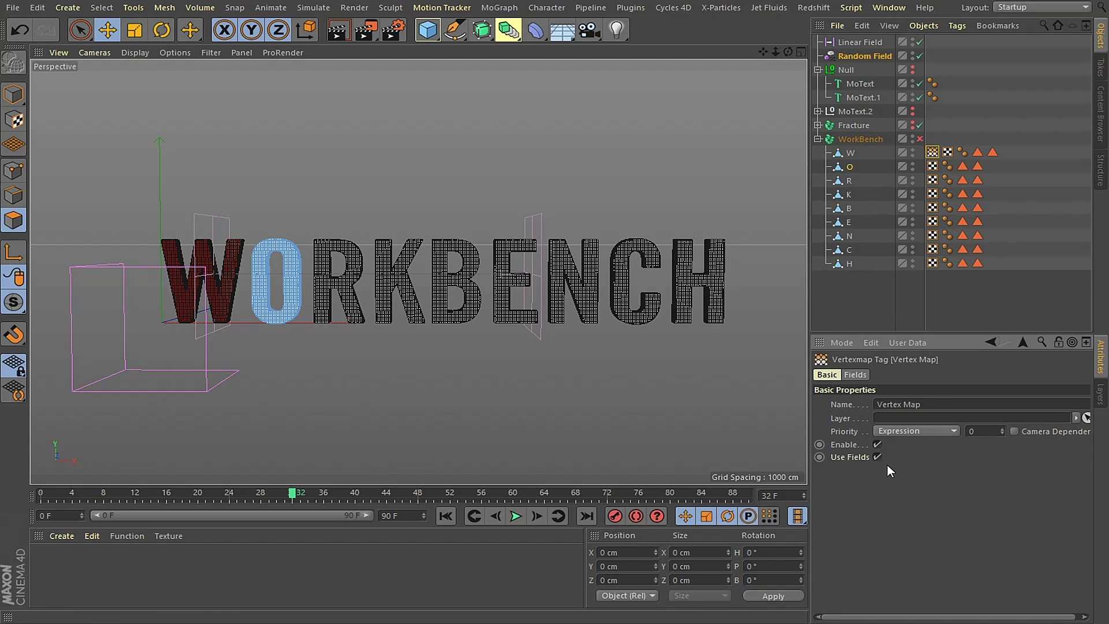
left_click(855, 374)
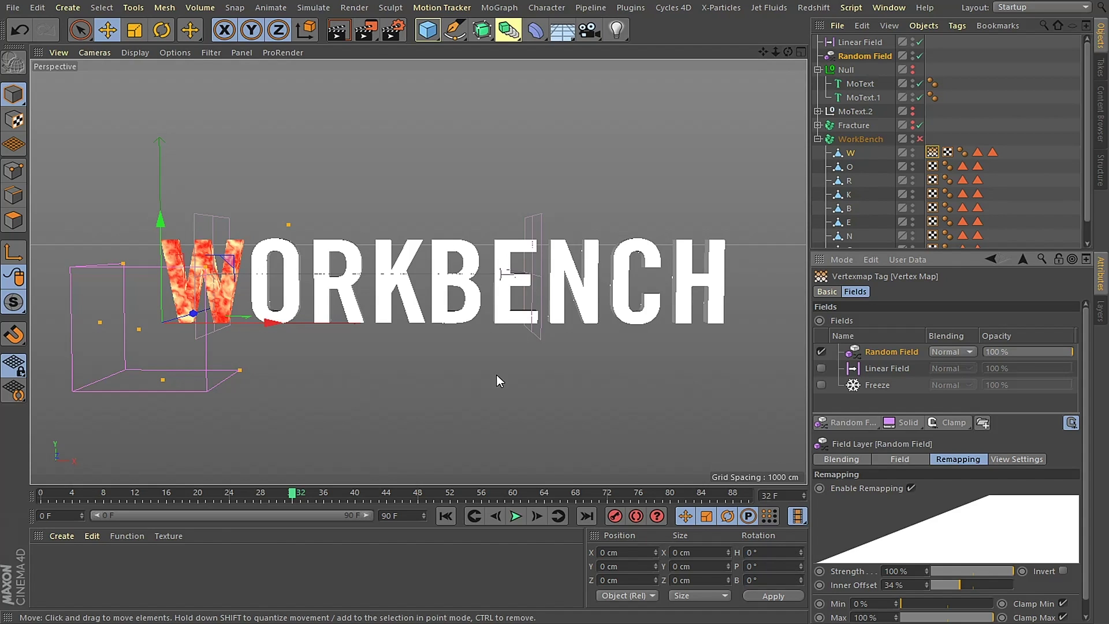
scroll(1087, 404, "down", 1)
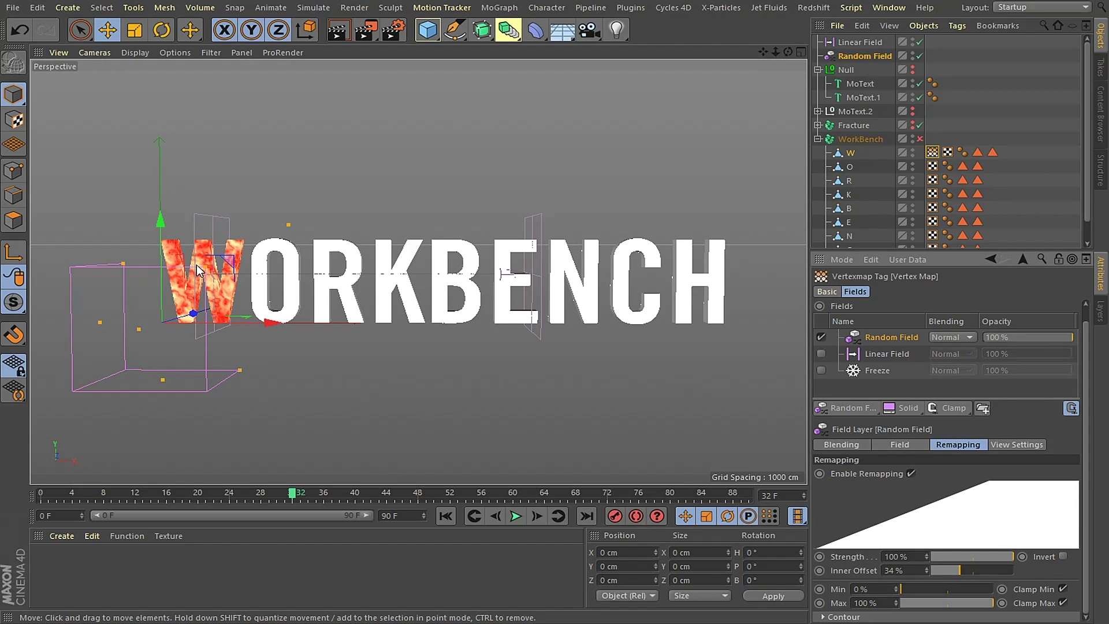
left_click(888, 354)
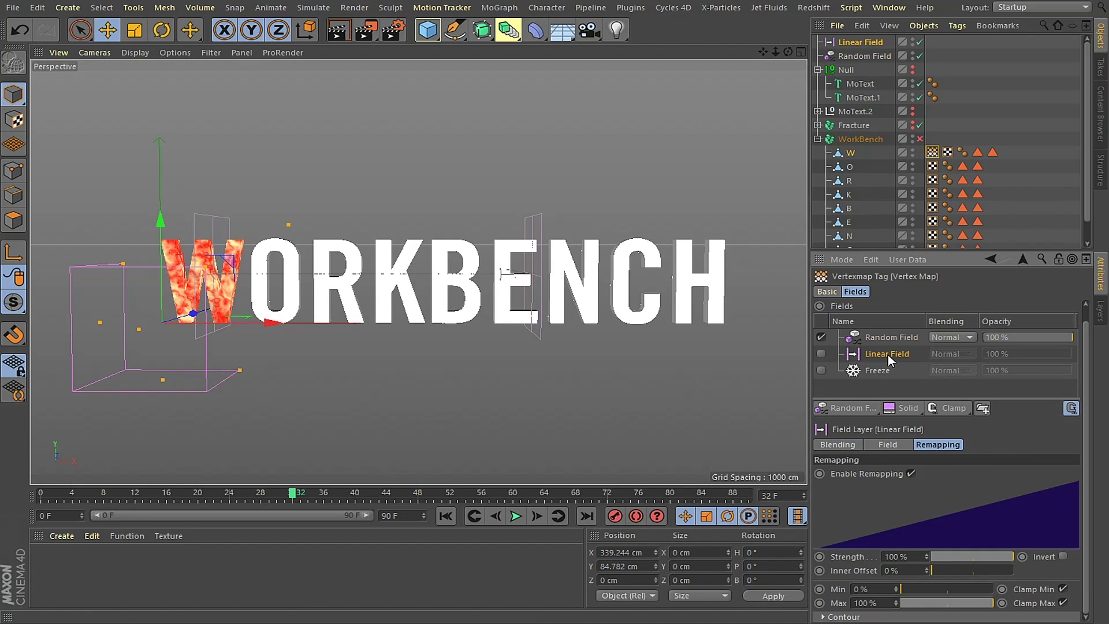
left_click(820, 354)
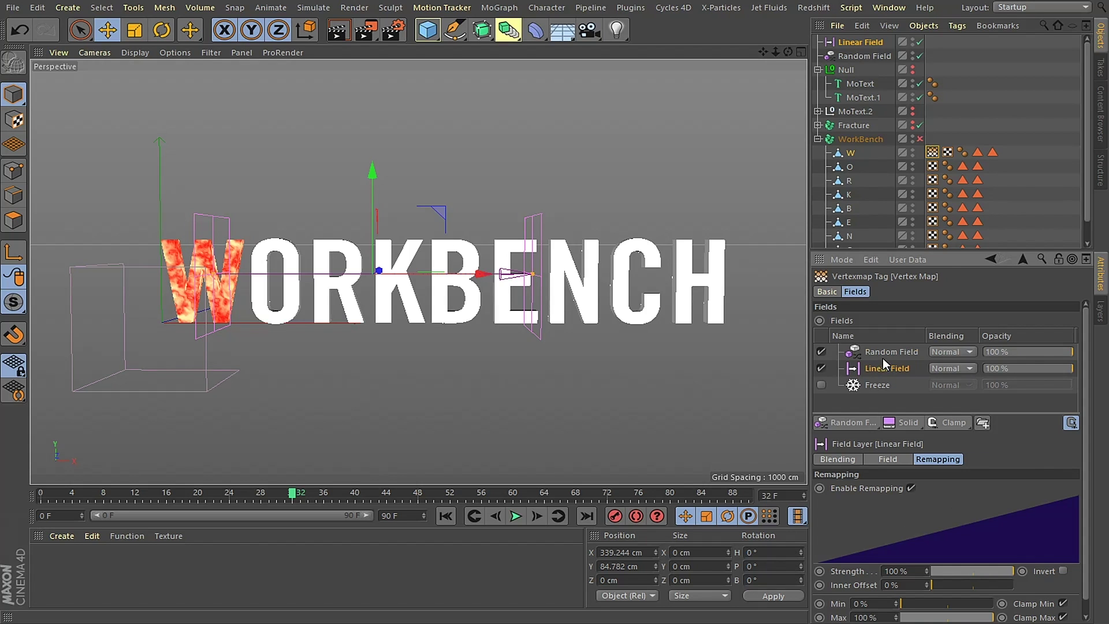
Set the Random Field layer's blending to Overlay and shift the Linear Field along X
left_click(900, 351)
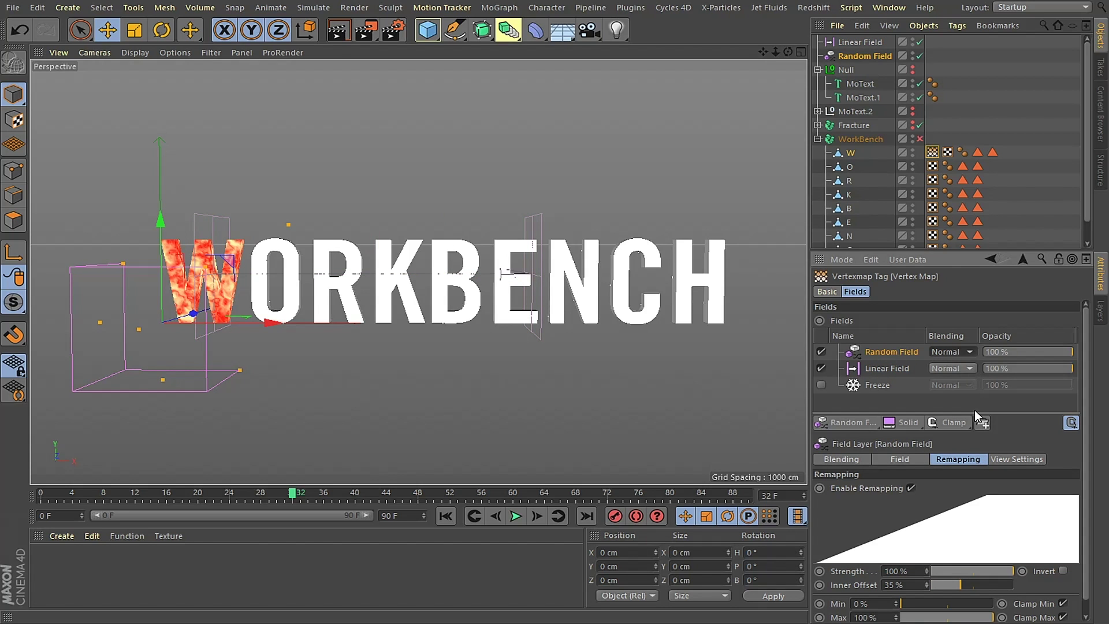
left_click(949, 351)
left_click(952, 404)
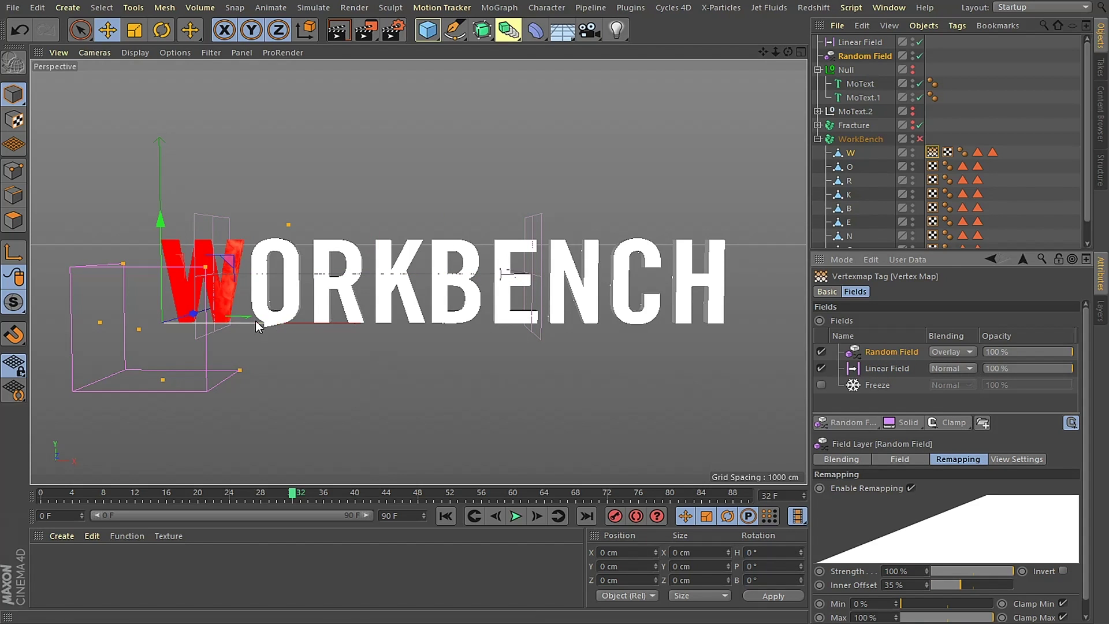
left_click(861, 44)
left_click_drag(489, 275, 511, 317)
Add a Plain effector to the WorkBench Fracture and turn off the effector's Position parameter
left_click(860, 138)
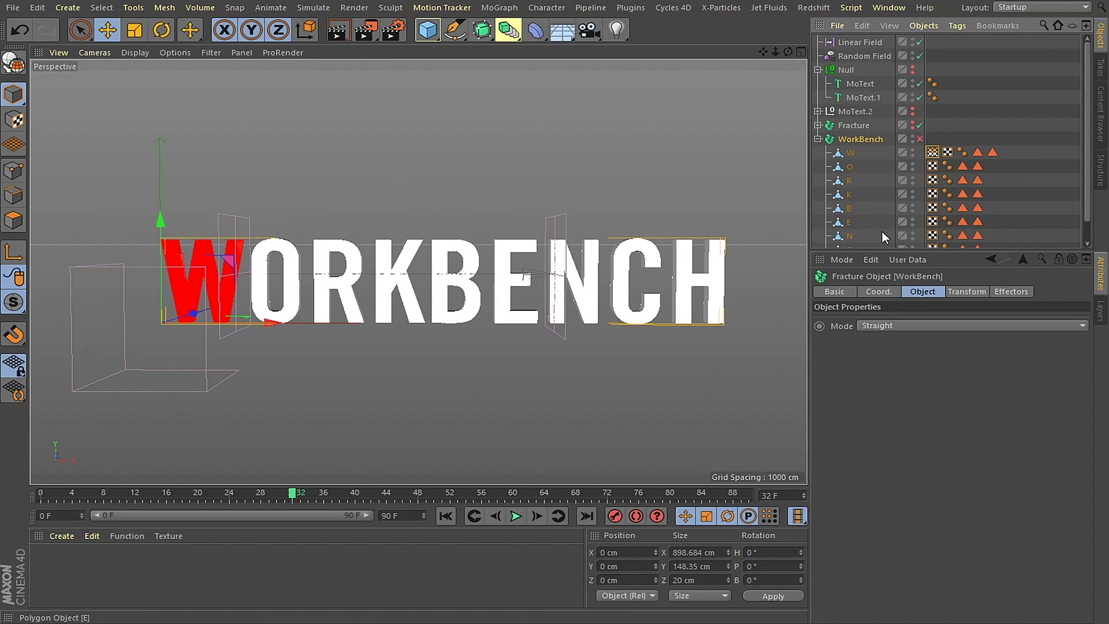
left_click(817, 138)
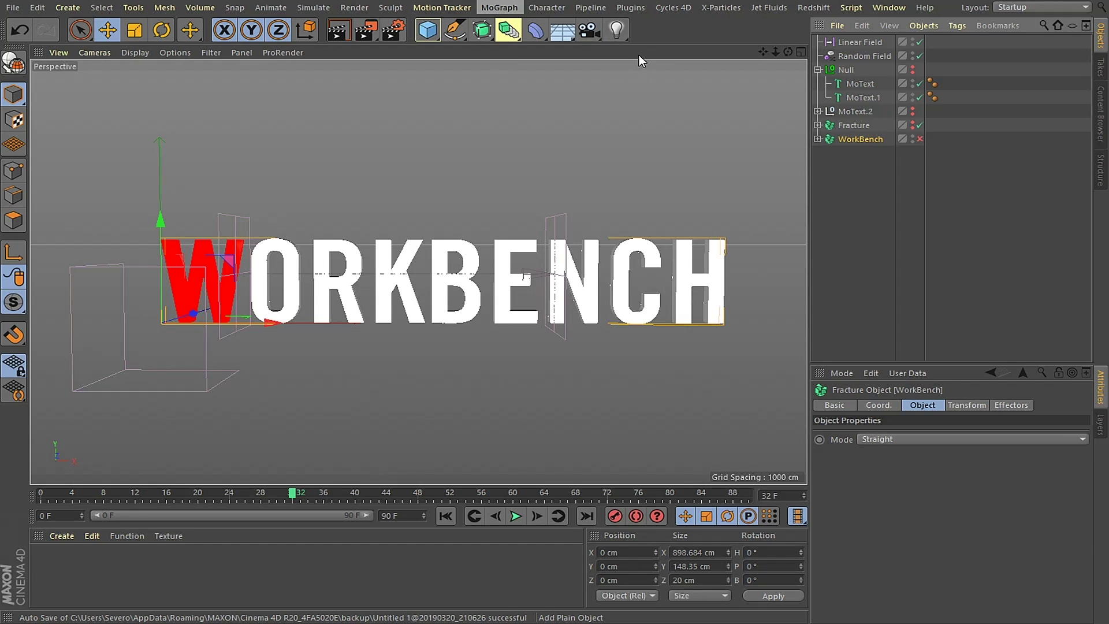
left_click(875, 394)
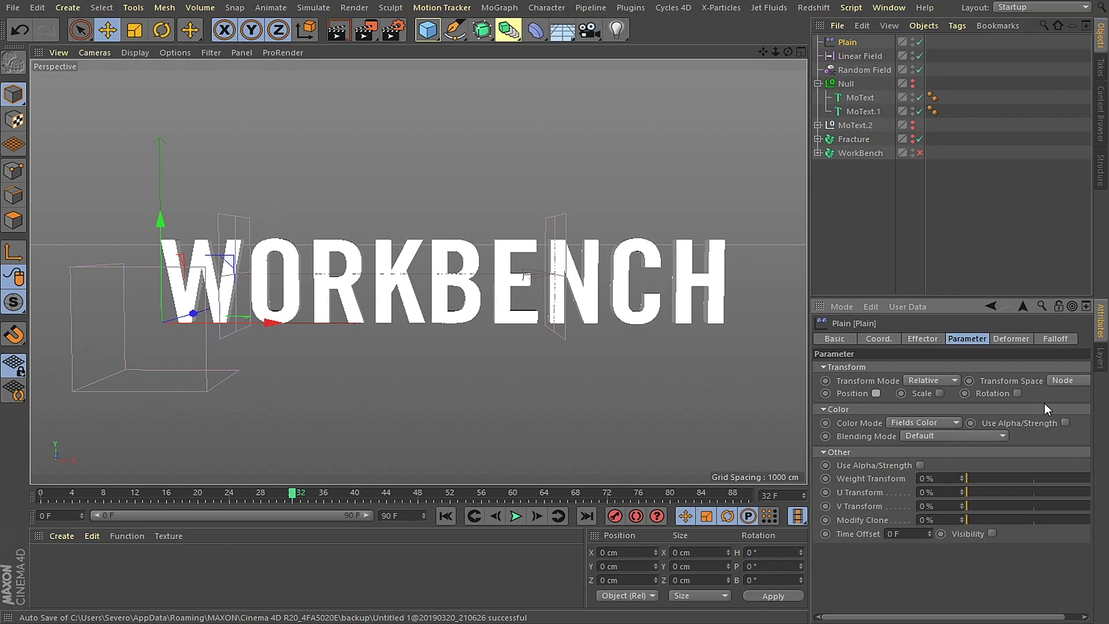
Enable the WorkBench Fracture and give the Plain effector an Absolute rotation with R.H set to -90°
left_click(915, 152)
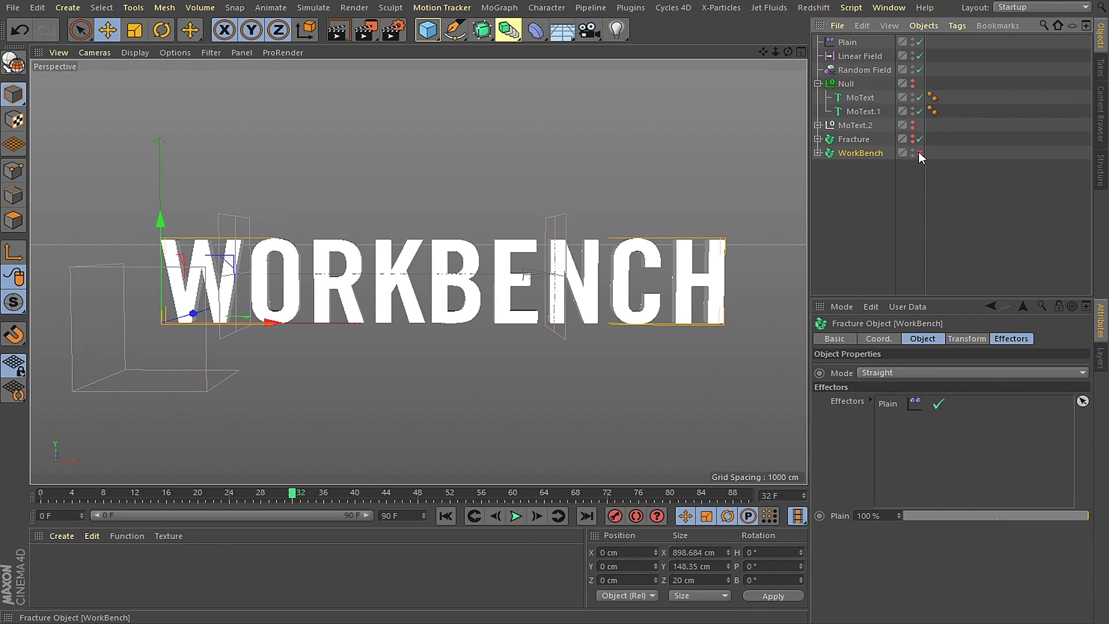
left_click(918, 152)
double_click(888, 403)
type("-90")
key("Return")
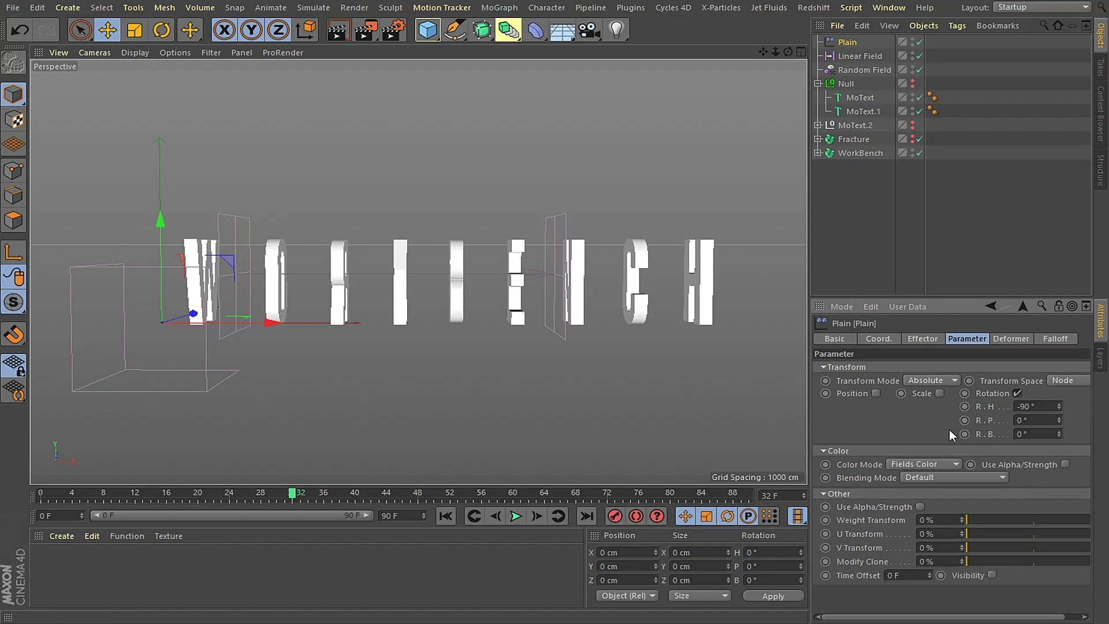
Add the existing Linear Field to the Plain effector's falloff and move the field back along the word
left_click(1054, 341)
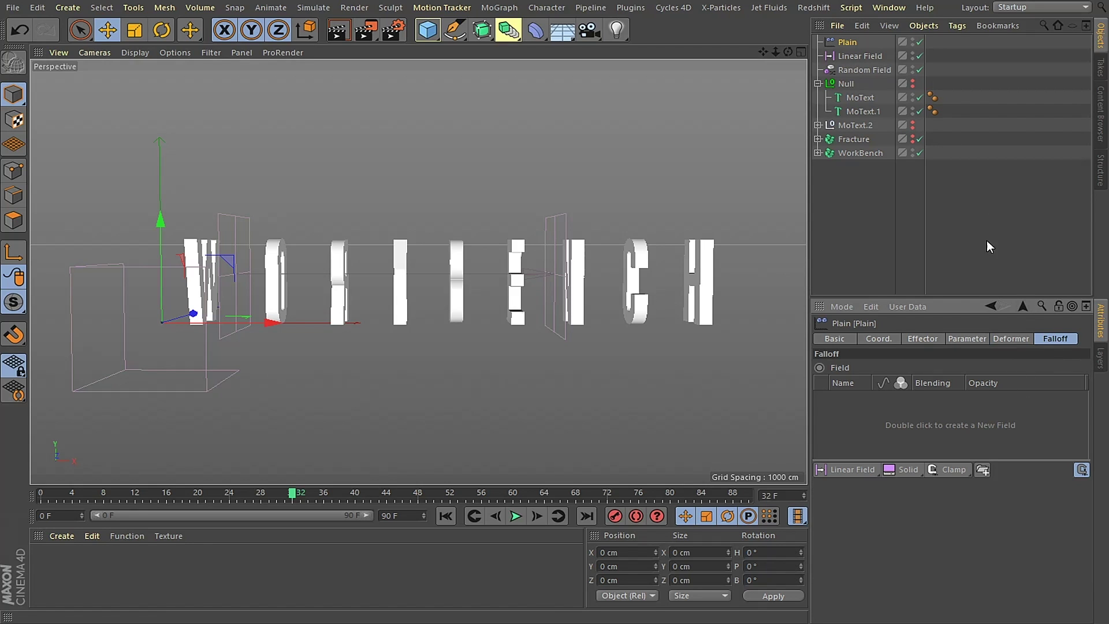
left_click_drag(862, 53, 924, 414)
left_click_drag(503, 277, 290, 208)
left_click(847, 42)
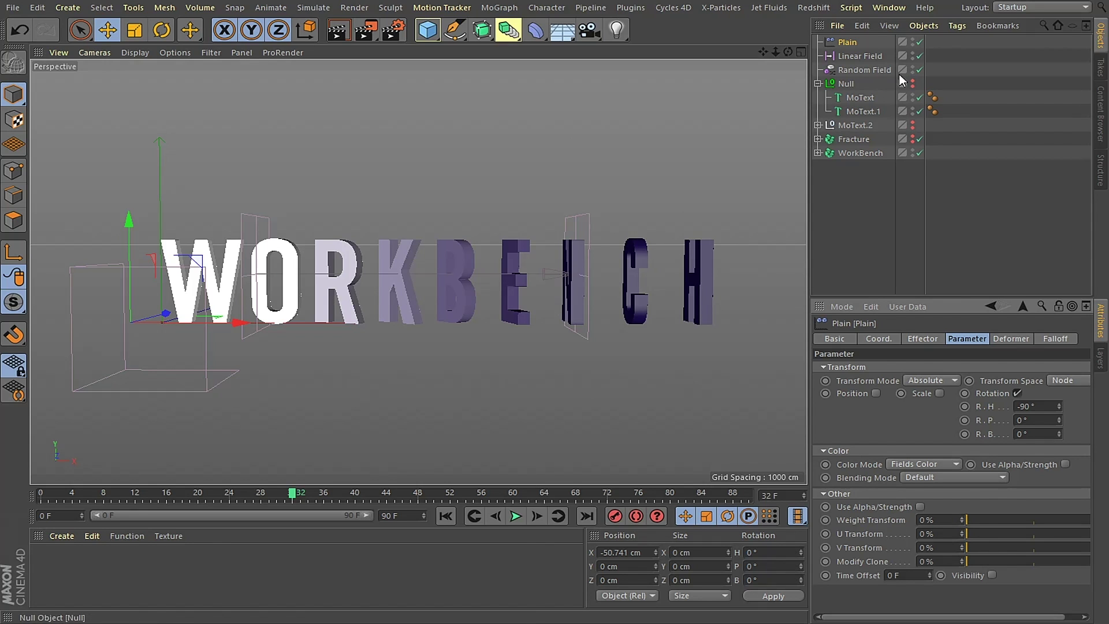
Create a new material and enable its Alpha channel with a Vertex Map shader as the texture
left_click(116, 557)
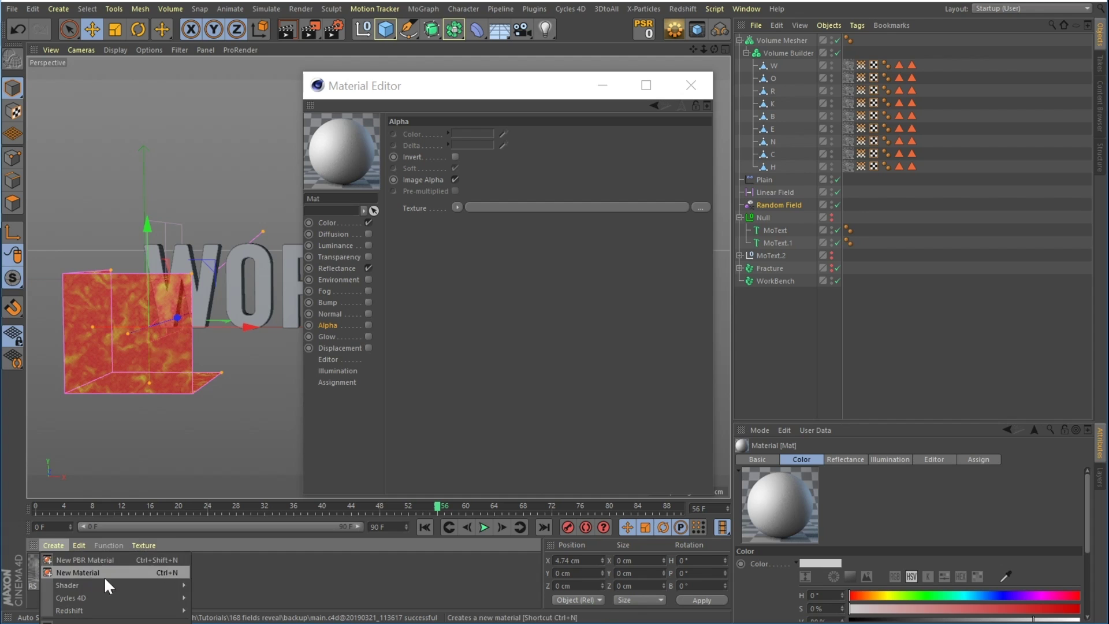
left_click(144, 572)
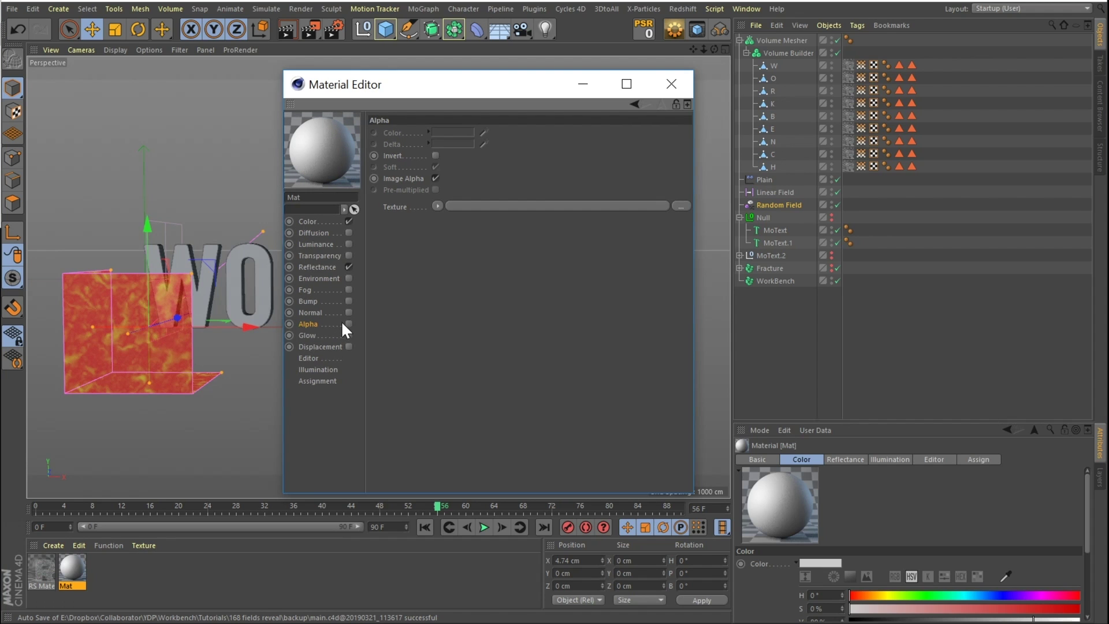
left_click(349, 324)
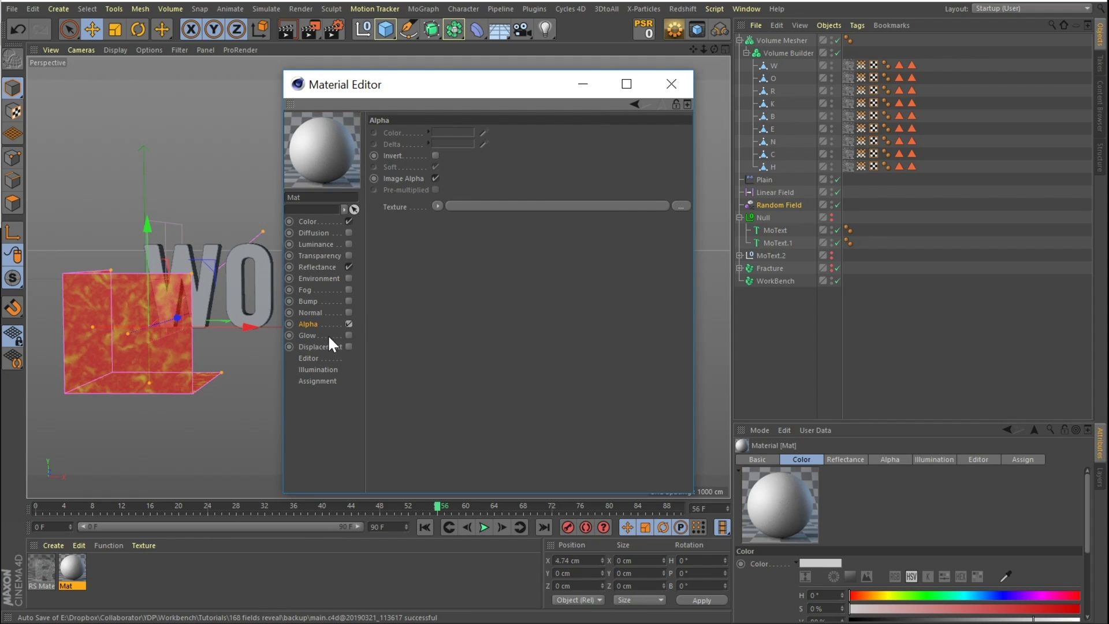
left_click(438, 206)
mouse_move(476, 443)
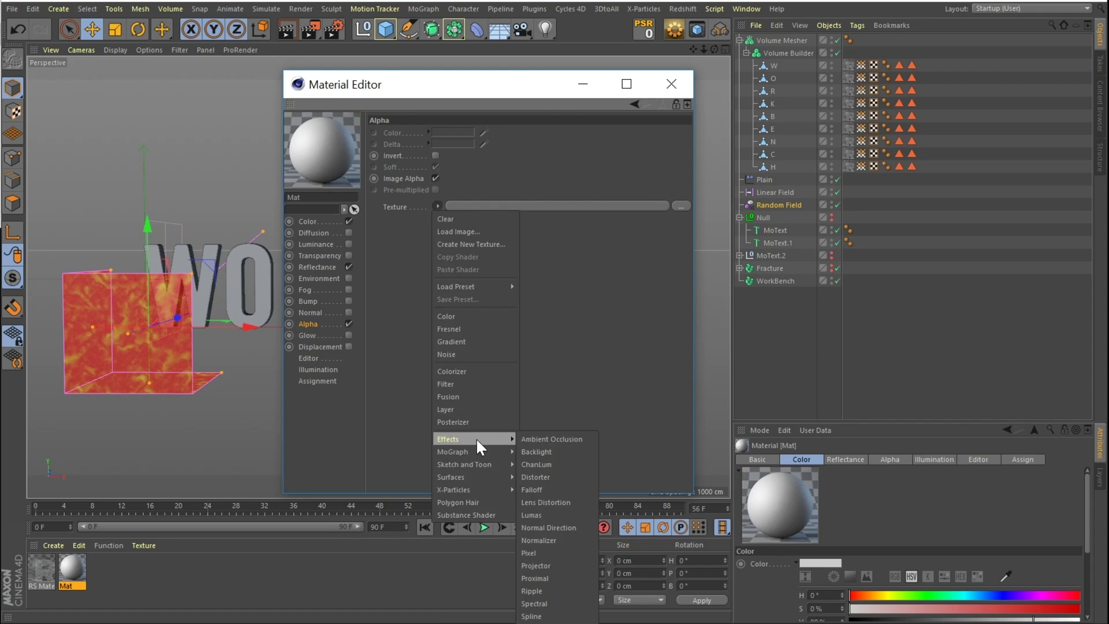
left_click(534, 613)
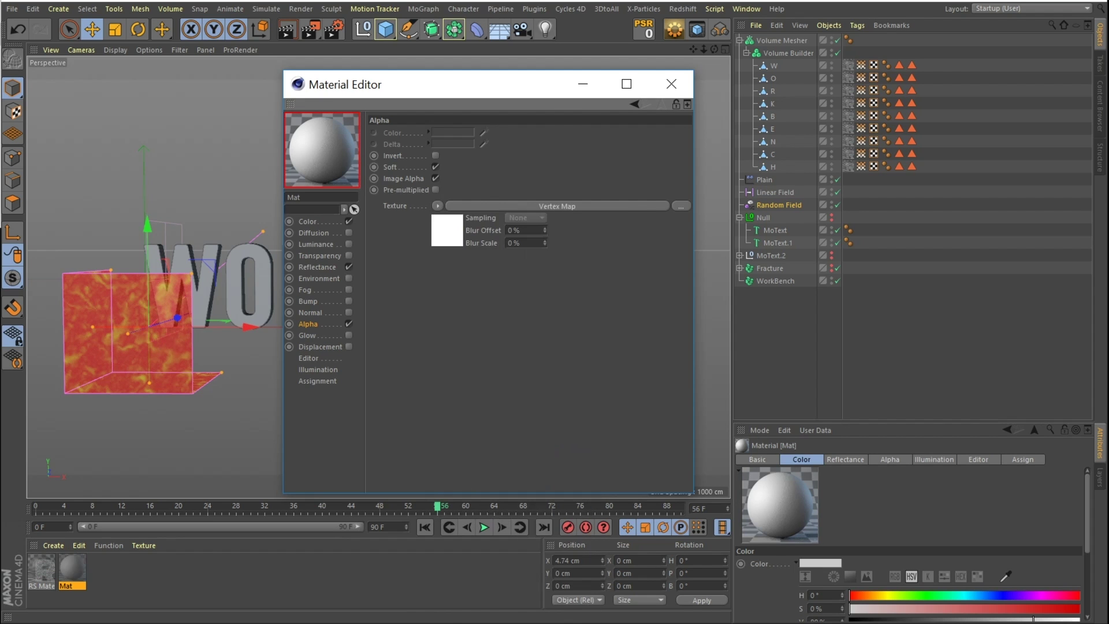
left_click(462, 206)
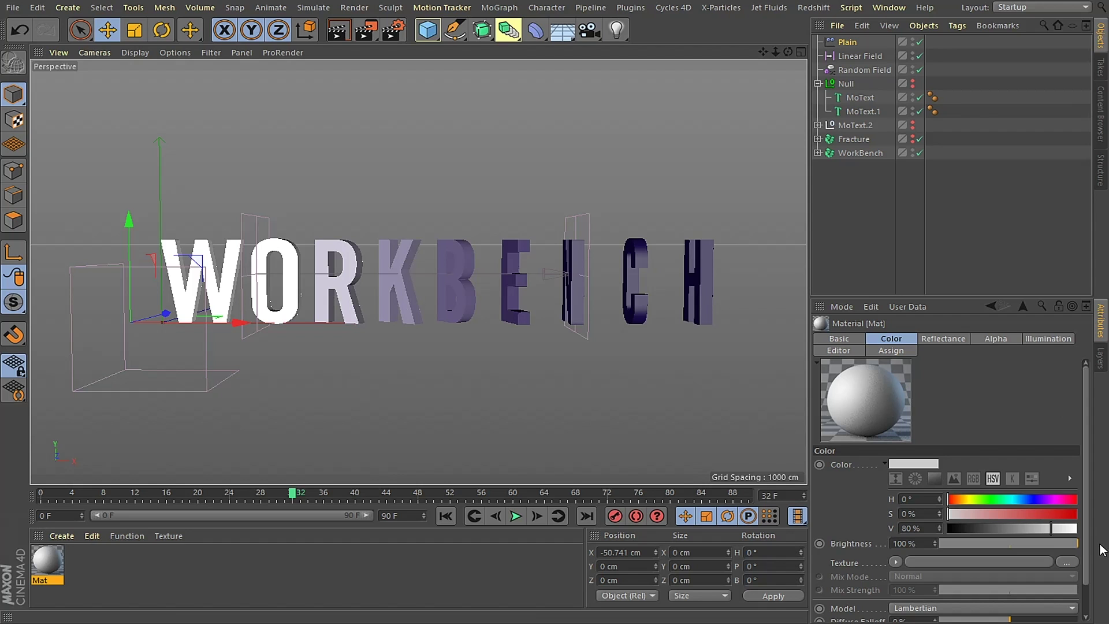
Move the Linear Field to about X -287 cm and copy the letter W's vertex map tag to the other WorkBench letters
left_click(859, 58)
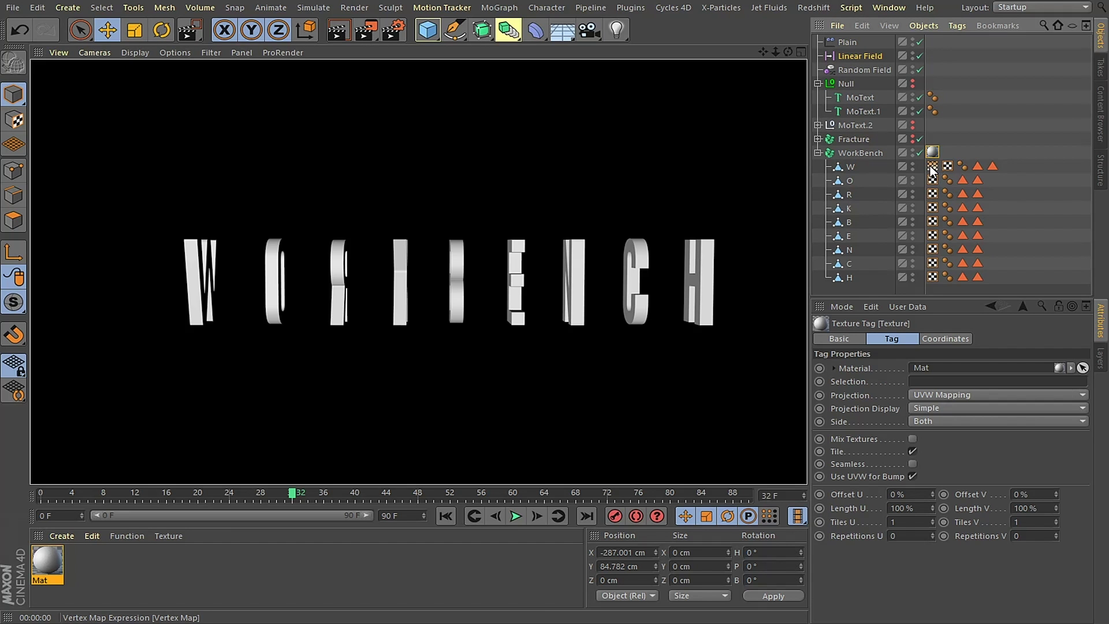
left_click(932, 166)
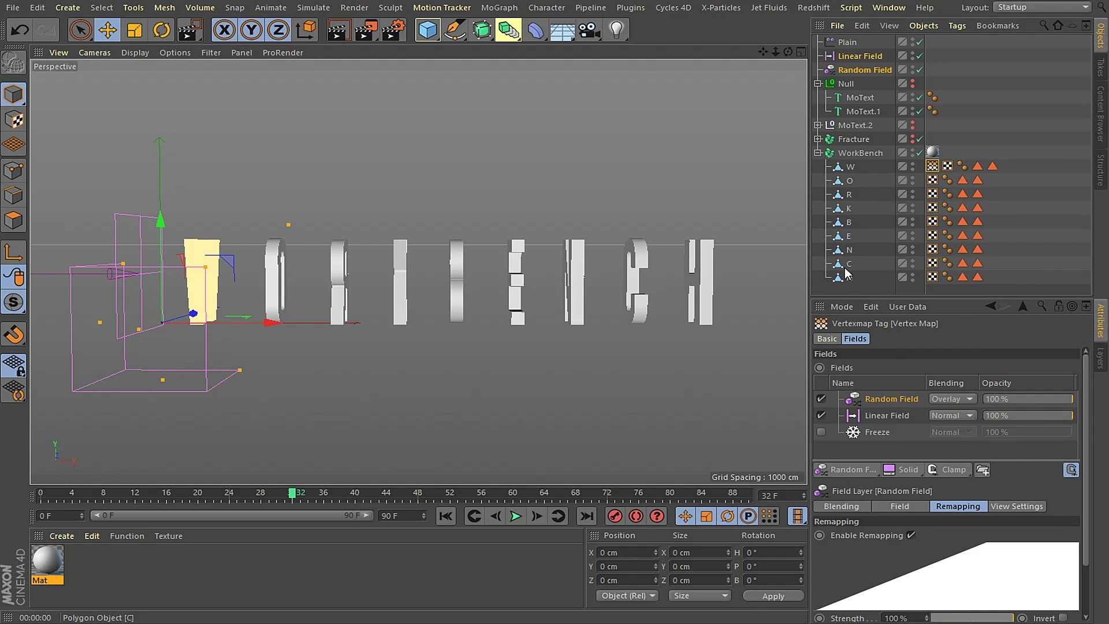
left_click_drag(933, 166, 866, 196, "ctrl")
left_click_drag(933, 194, 861, 209, "ctrl")
left_click_drag(935, 210, 850, 227, "ctrl")
left_click_drag(932, 221, 855, 237, "ctrl")
left_click_drag(933, 235, 856, 267, "ctrl")
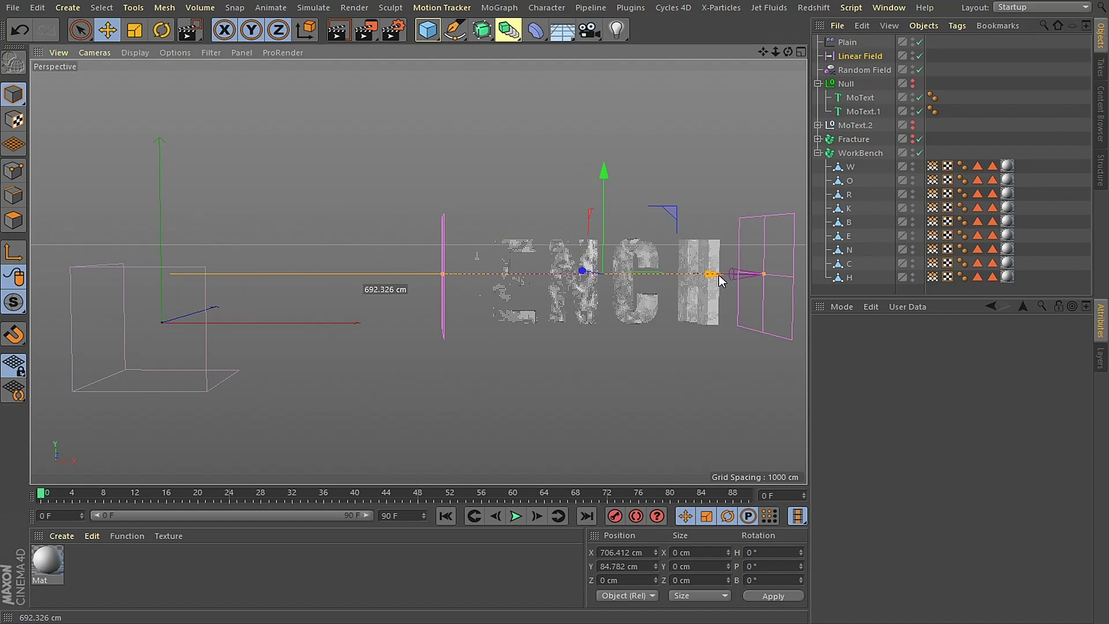
Move the Linear Field back along X to about 272 cm
left_click_drag(718, 275, 443, 286)
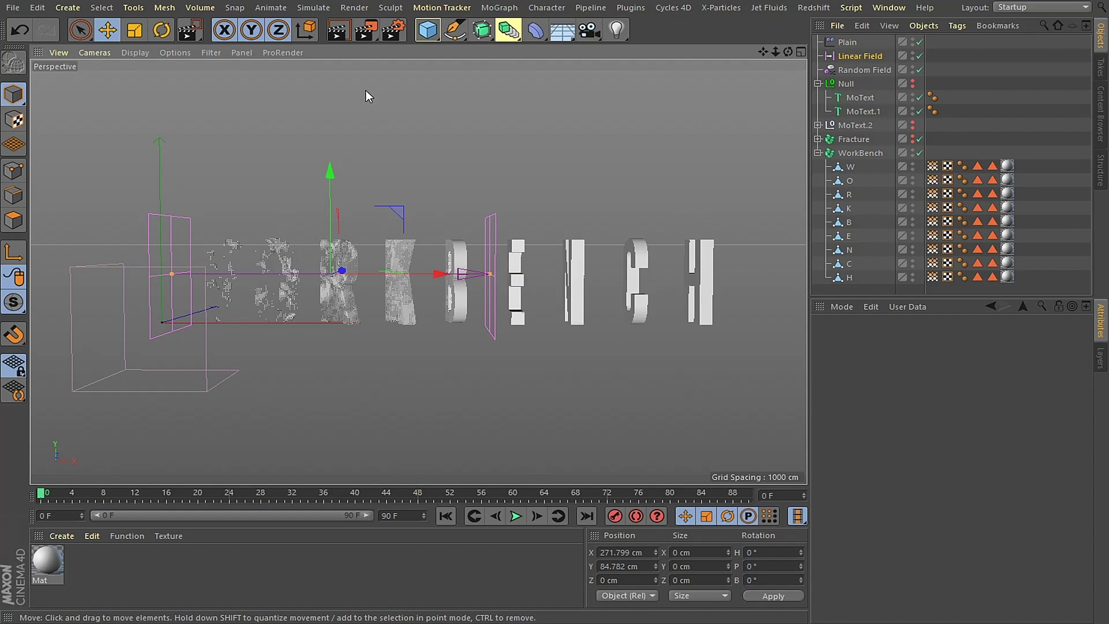
Render the current view to check the dissolve, and move the Linear Field along X to about 283 cm
left_click(338, 29)
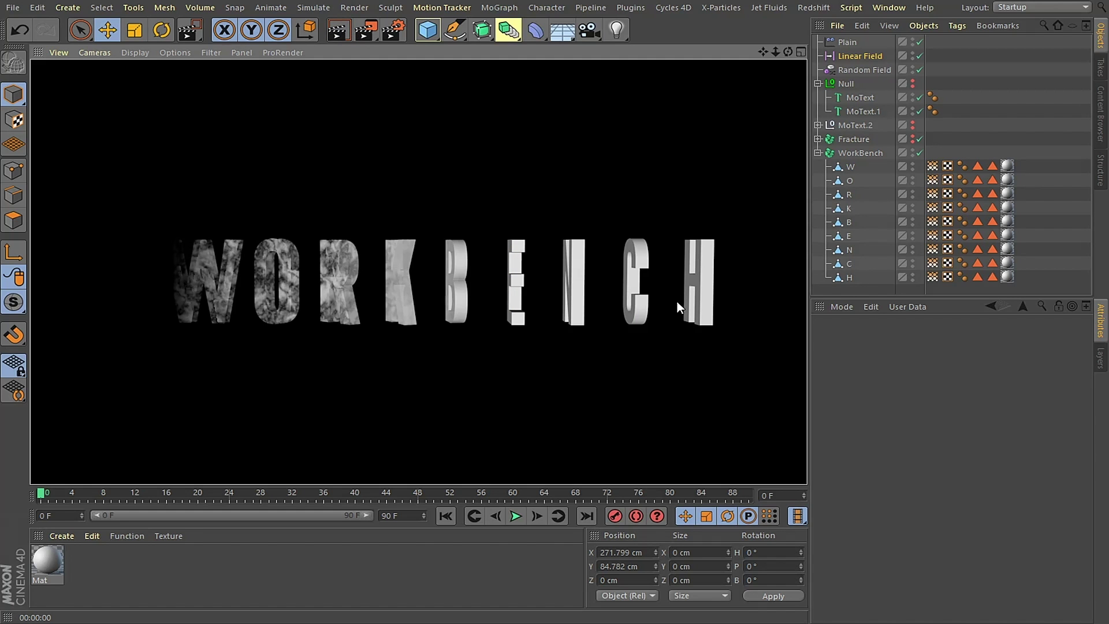
left_click(558, 312)
left_click_drag(456, 274, 532, 306)
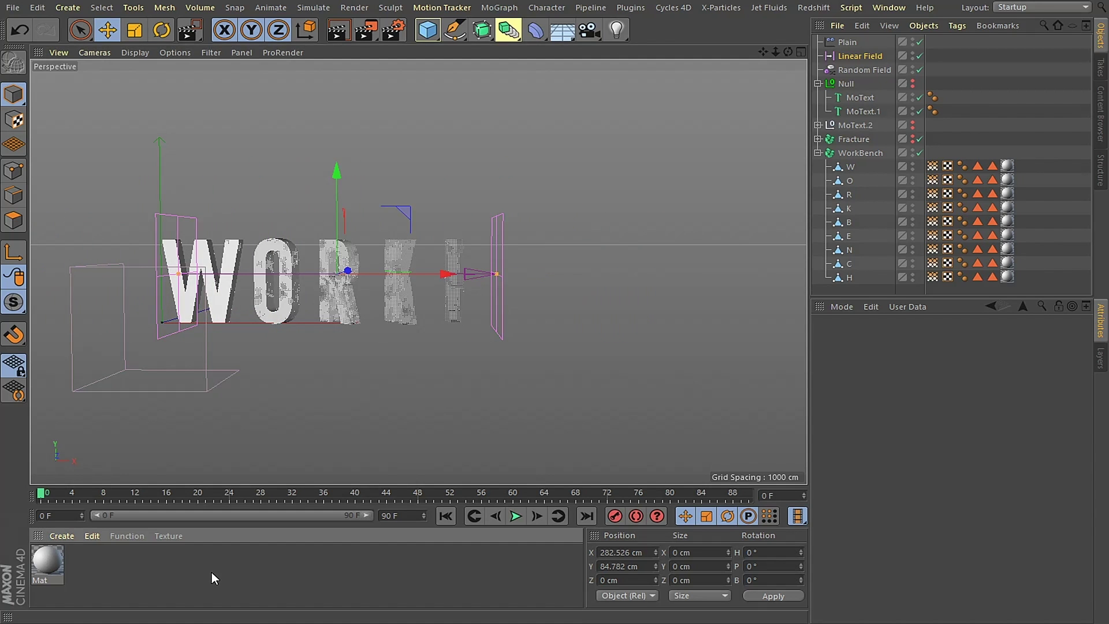
Create a new Redshift material, apply it to all the WorkBench letters in place of the old one, and remove the parent's texture tag
left_click(68, 539)
left_click(313, 607)
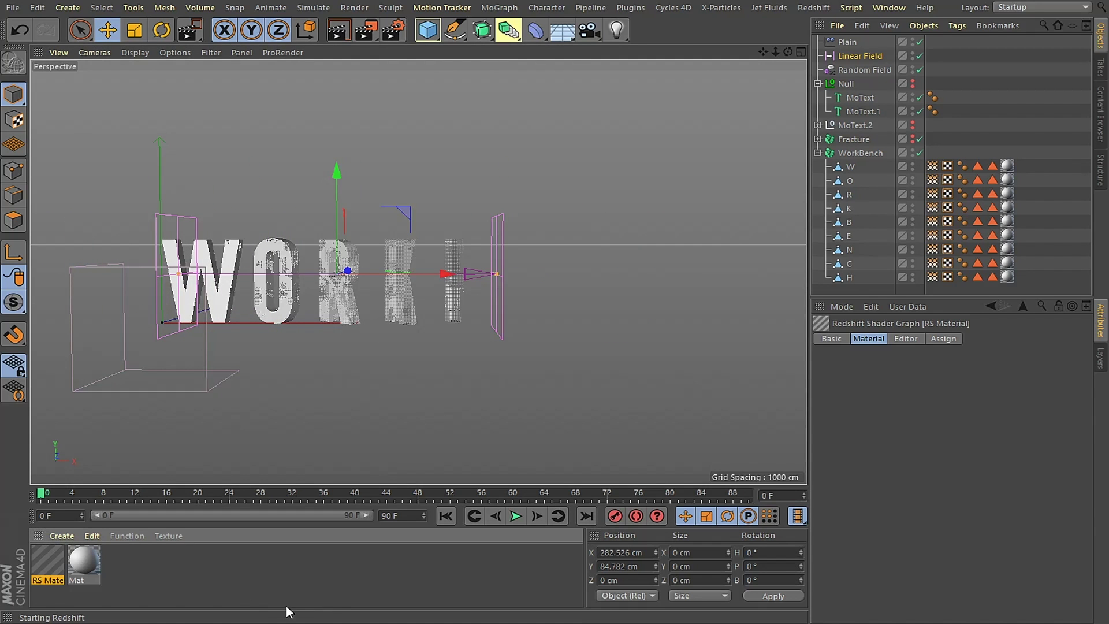
left_click_drag(48, 559, 871, 151)
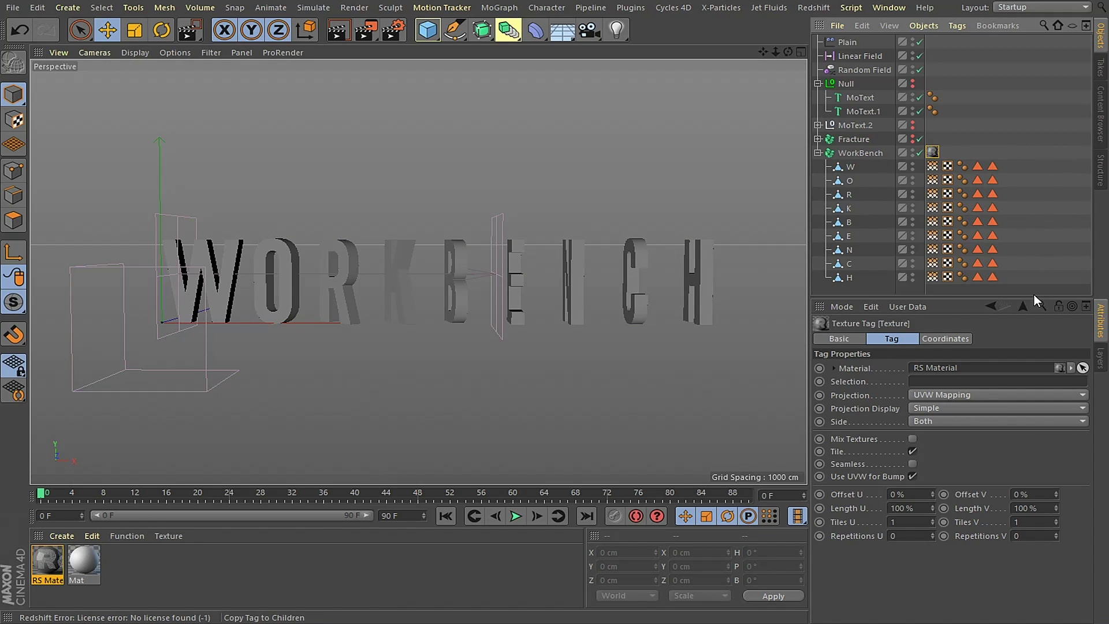
key("Delete")
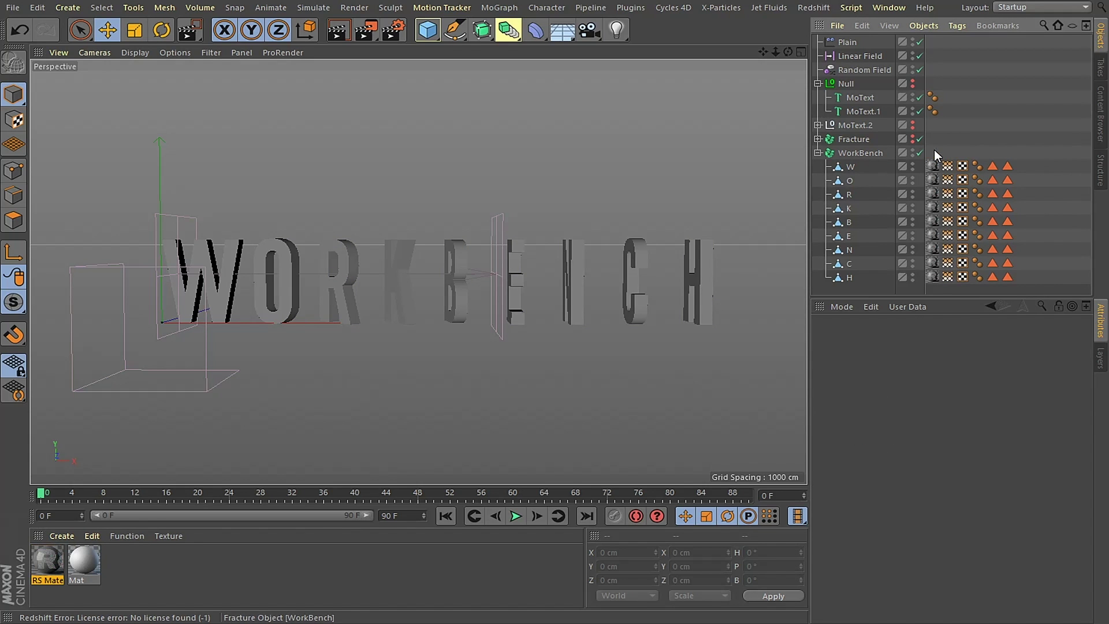
Open the Redshift material's shader graph and add a Vertex Attribute node below the RS Material node
left_click(49, 565)
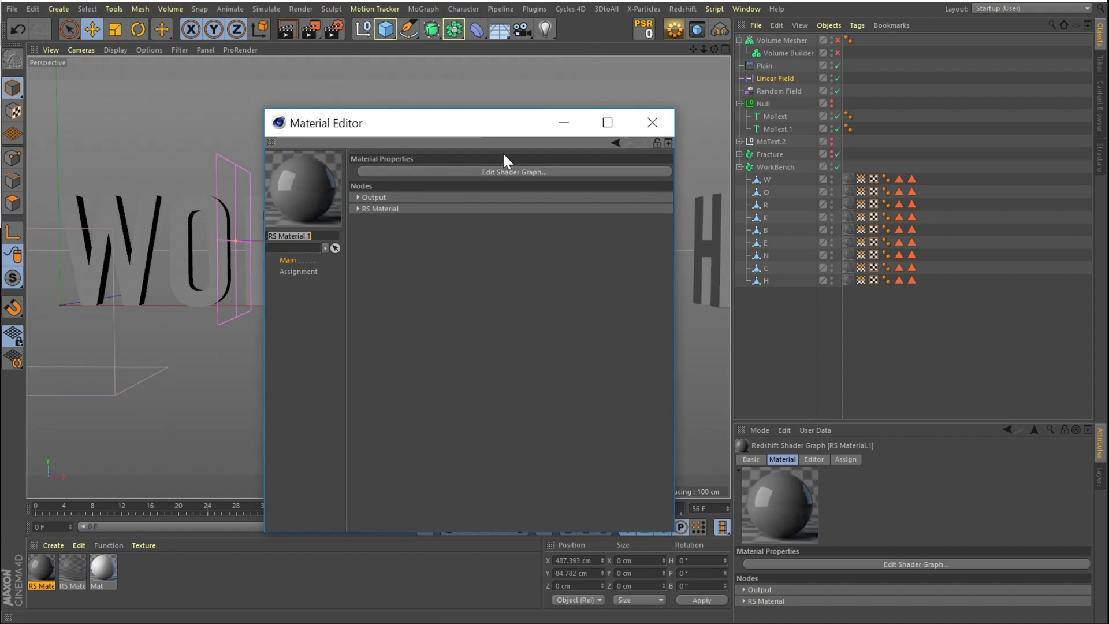
left_click(512, 171)
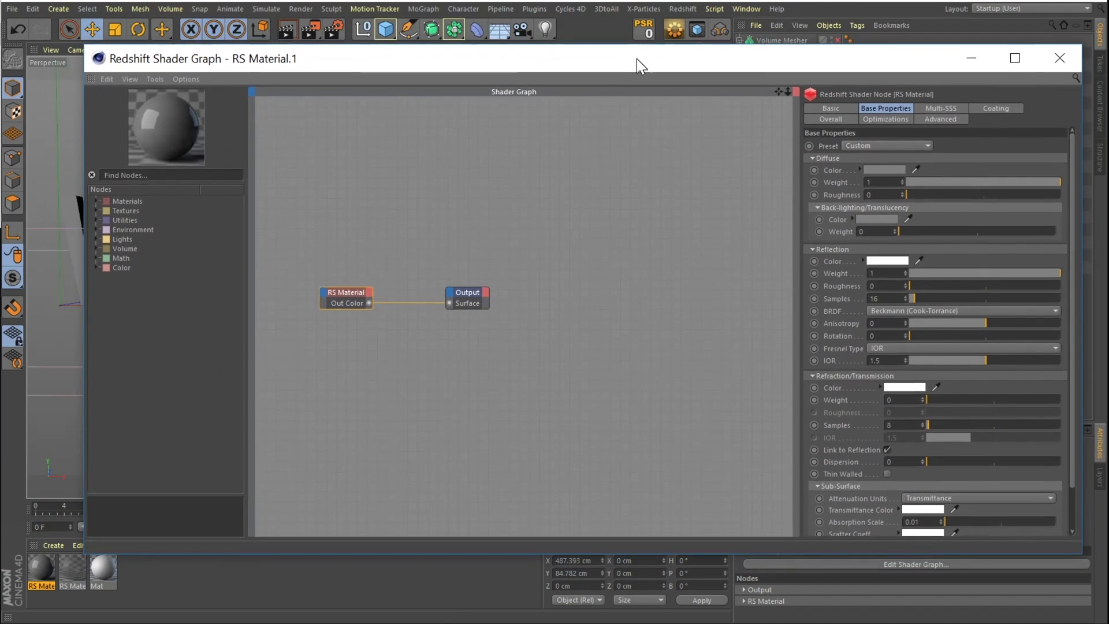
left_click_drag(636, 57, 637, 63)
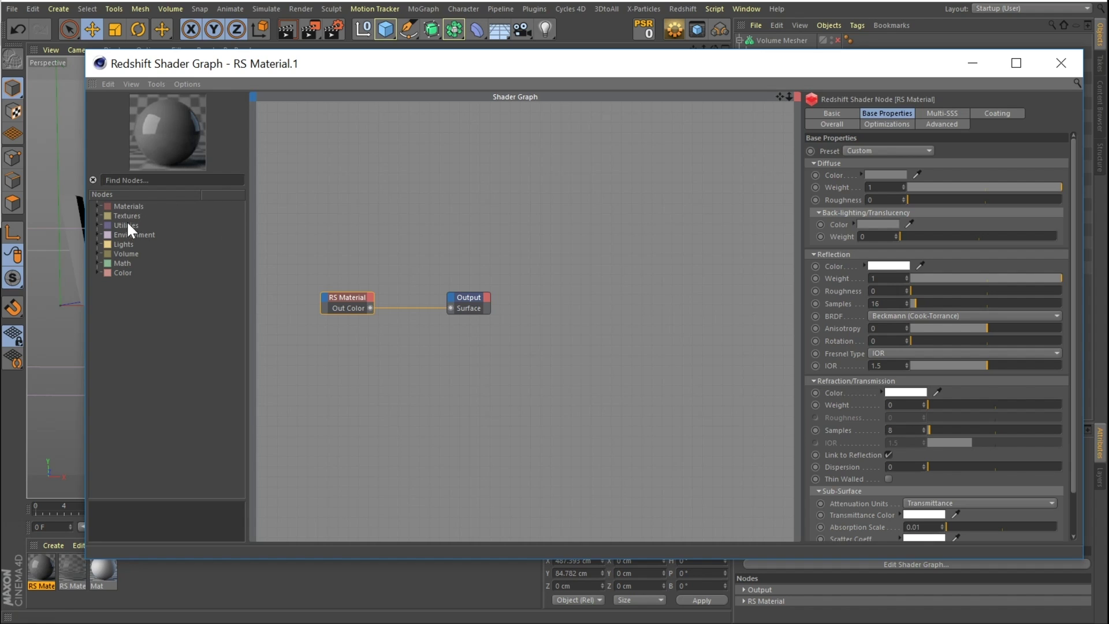
type("ver")
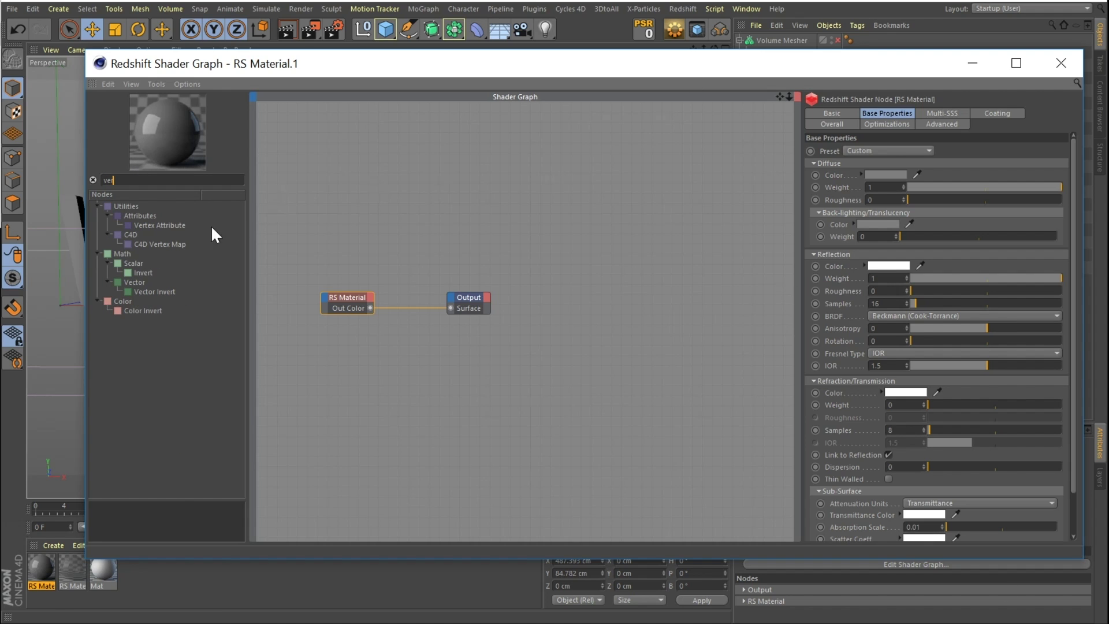
left_click_drag(153, 225, 347, 379)
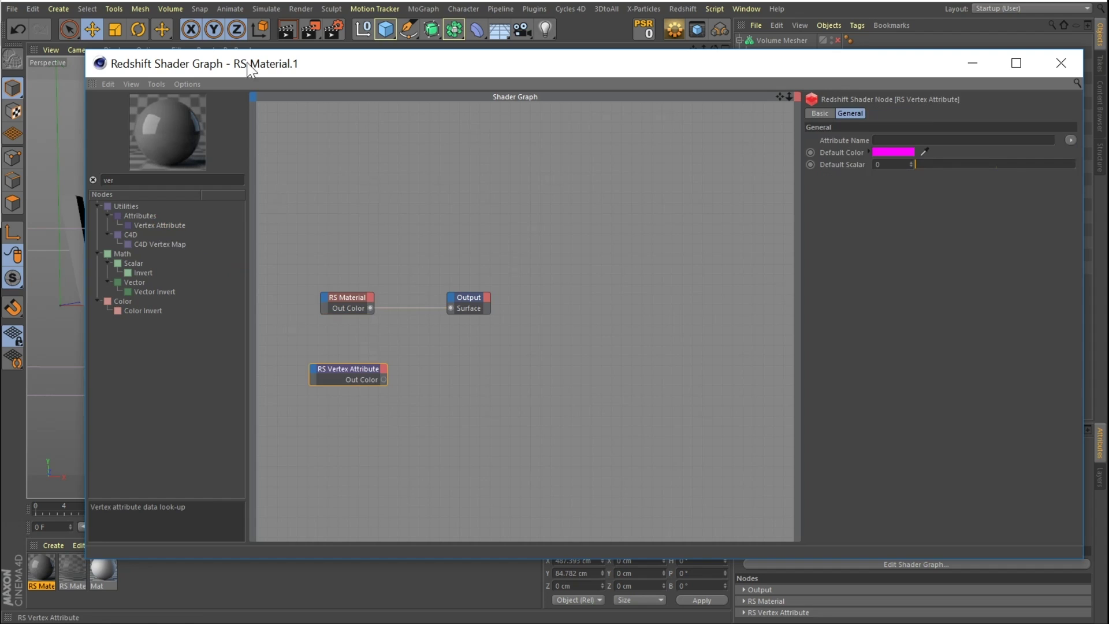
Add a Ramp node beside the Vertex Attribute node and shift the RS Material and Output nodes aside to make room
left_click(107, 180)
type("ramp")
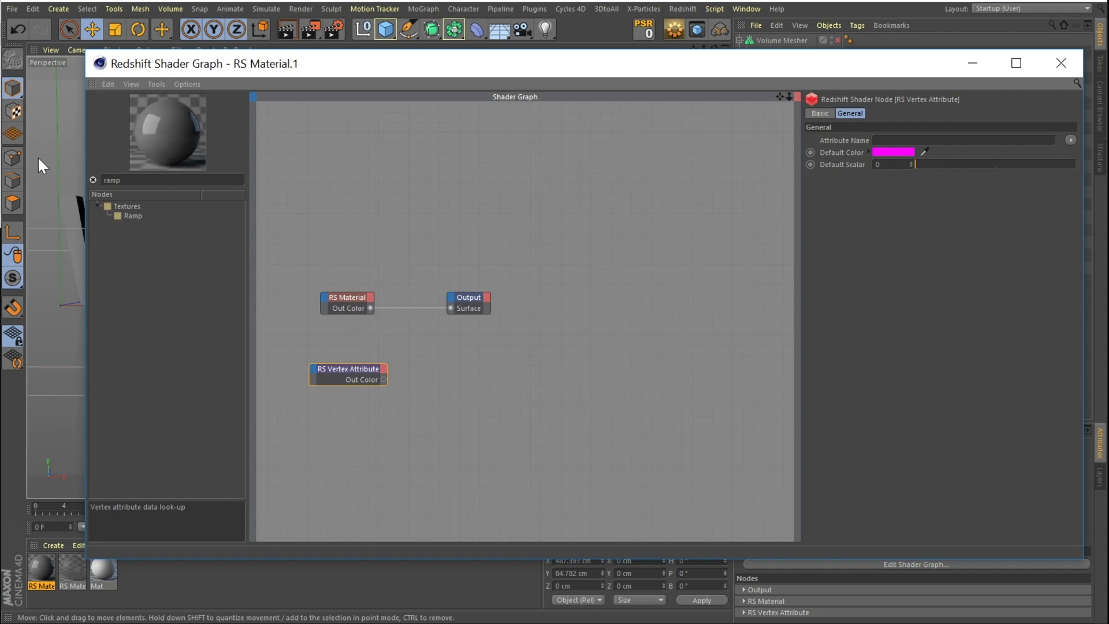
left_click_drag(130, 216, 432, 385)
left_click_drag(350, 268, 629, 292)
left_click(358, 375)
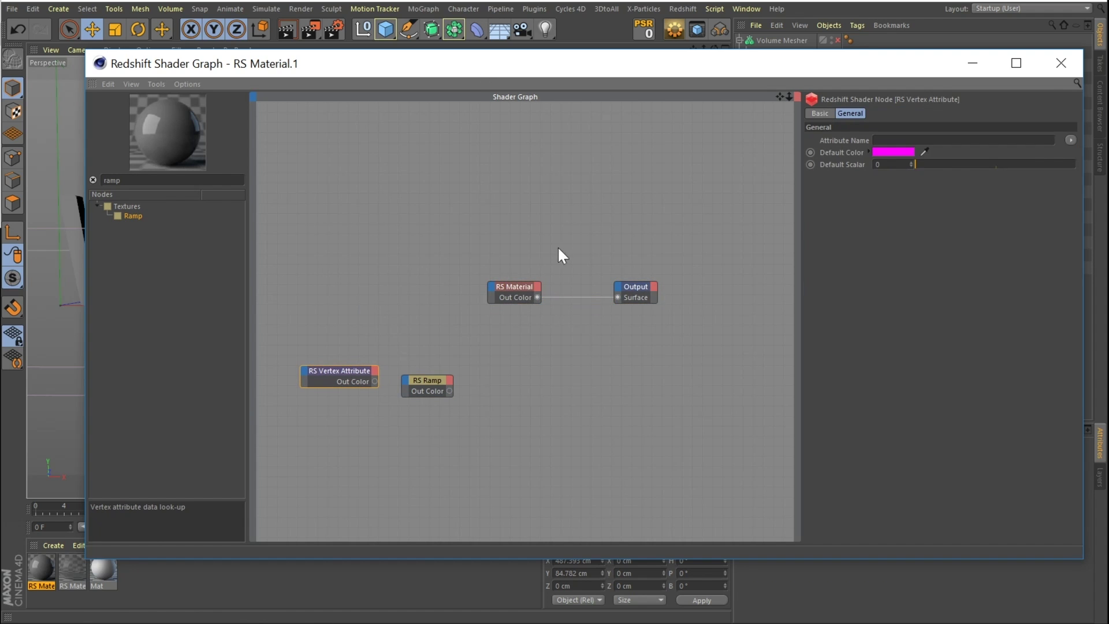
Set the Vertex Attribute node's Attribute Name to a letter's Vertex Map tag, shrinking the shader graph window to reach it
left_click_drag(902, 70, 894, 140)
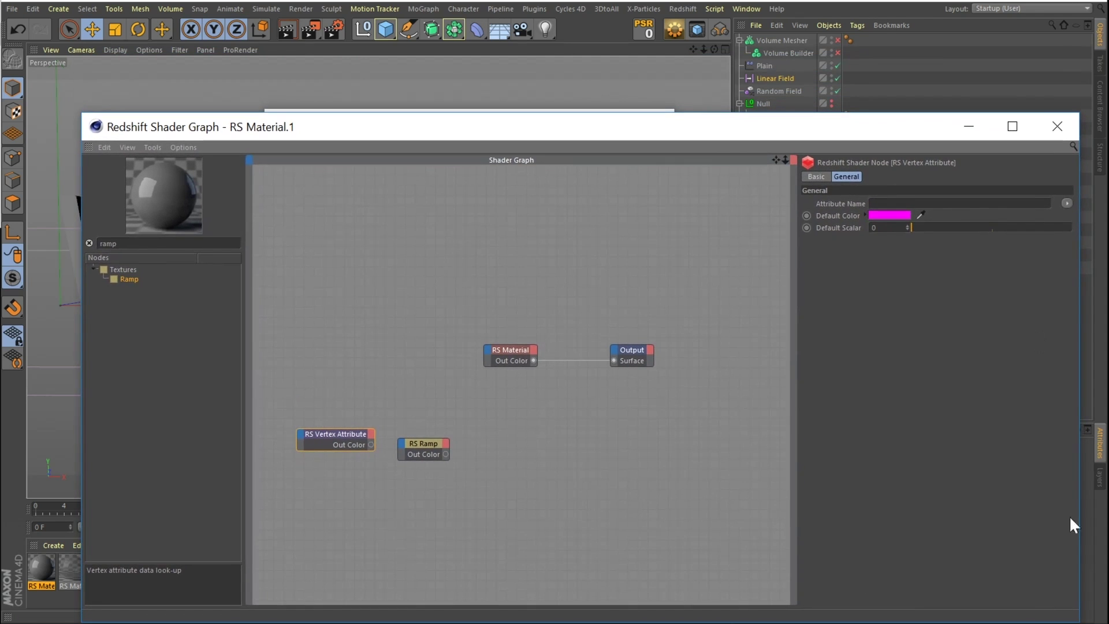
left_click_drag(1031, 621, 1053, 451)
left_click_drag(886, 136, 891, 262)
left_click_drag(860, 178, 879, 335)
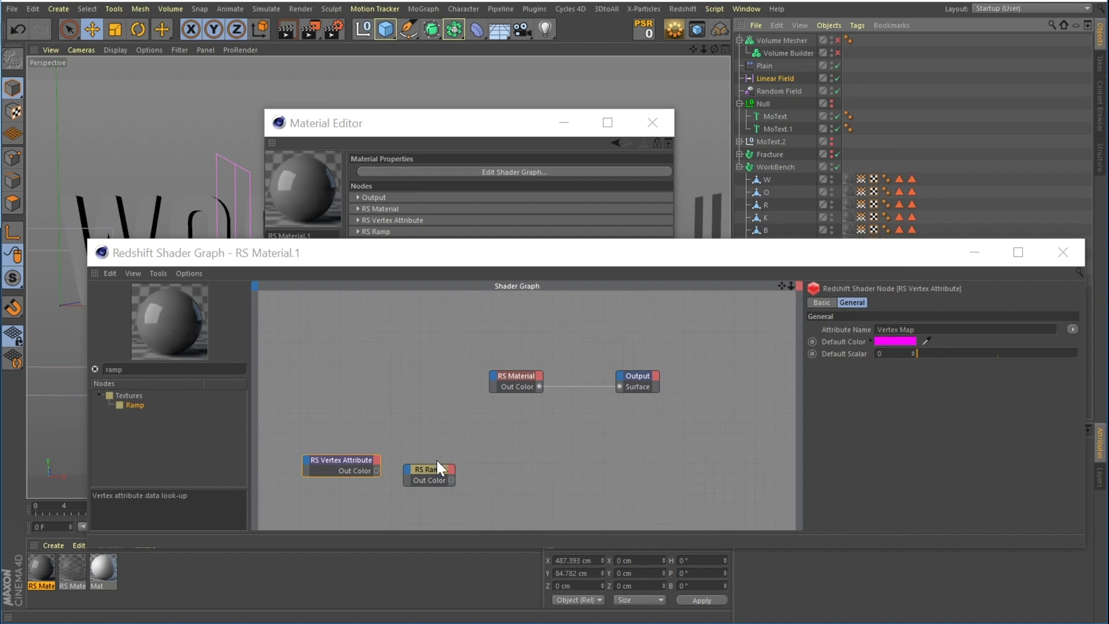
Connect the Vertex Attribute node's Out Color to the Input of the Ramp node
left_click_drag(342, 458, 338, 451)
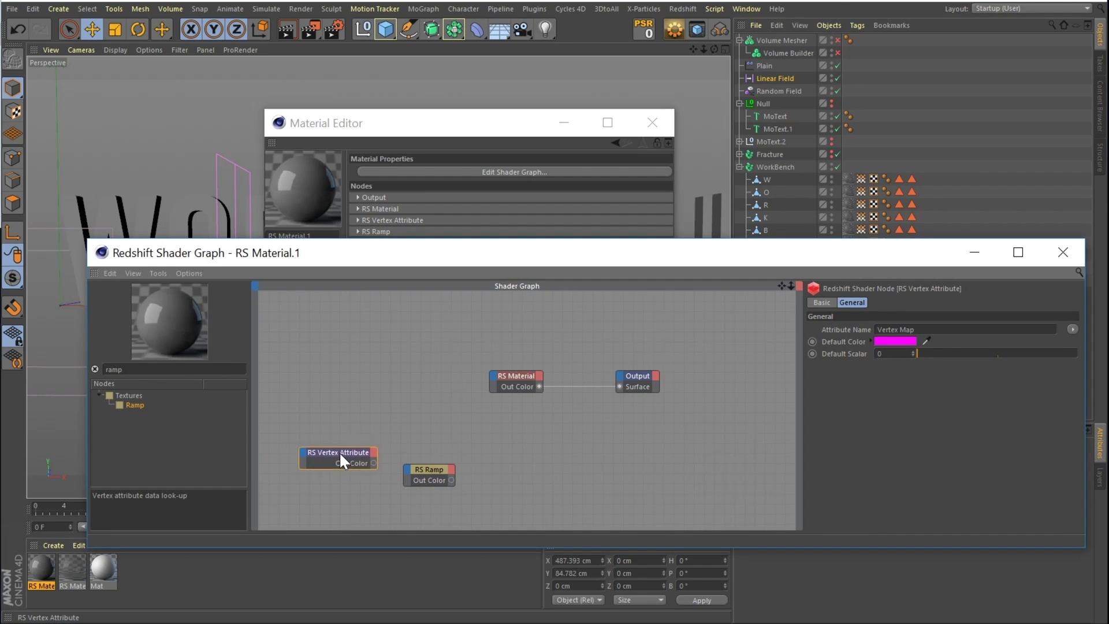
left_click_drag(406, 471, 407, 469)
mouse_move(428, 479)
left_click(482, 478)
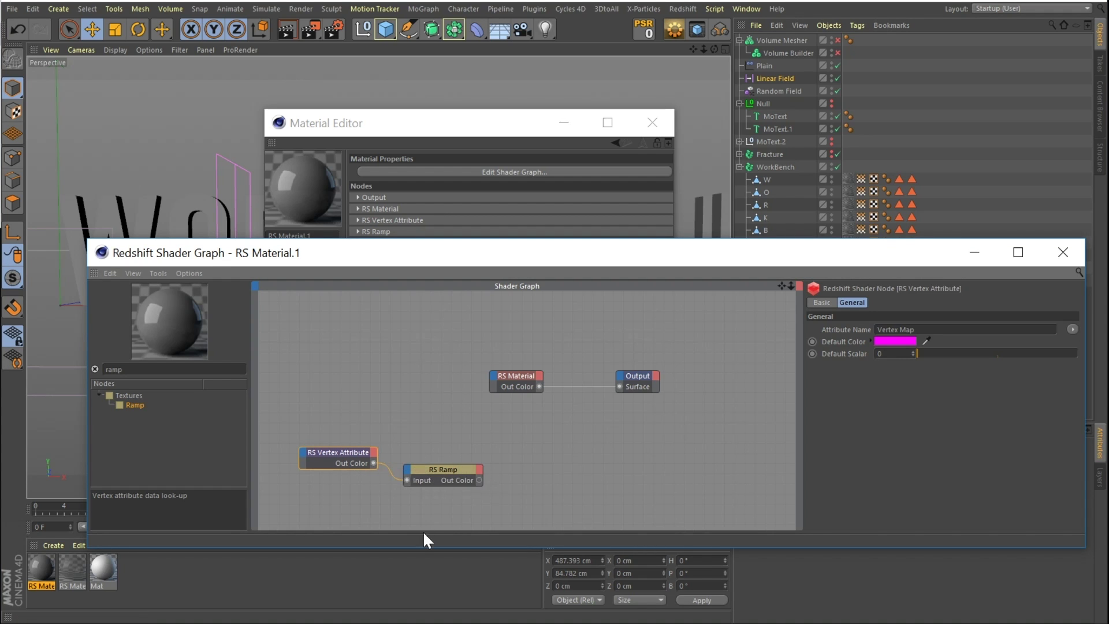
Invert the Ramp node and connect its Out Color to the RS Material's Opacity Color
left_click_drag(465, 469, 462, 462)
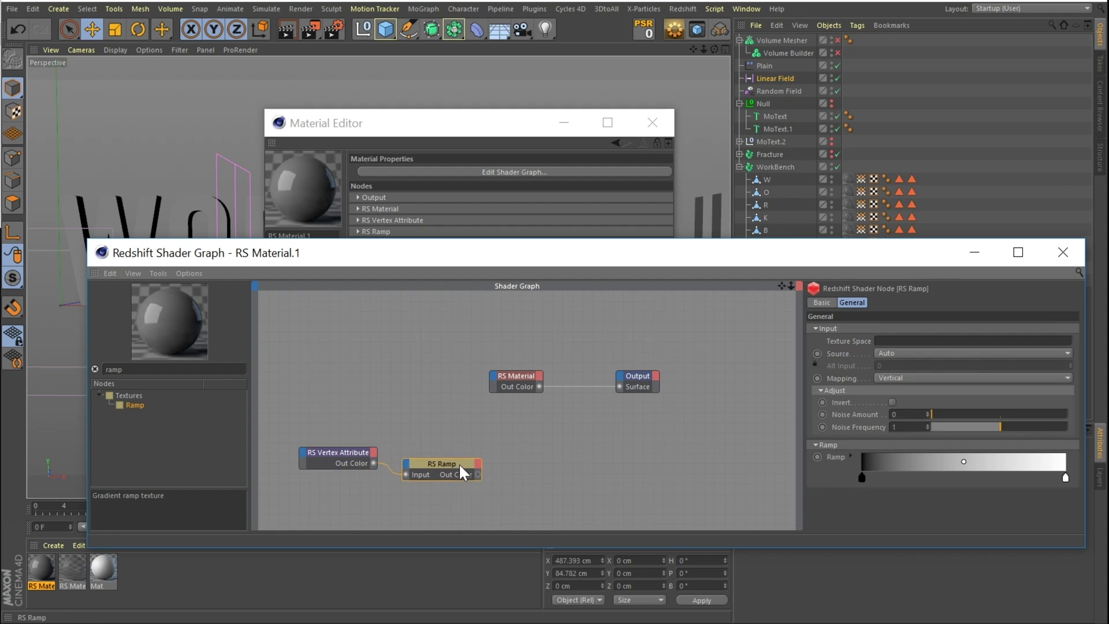
left_click(891, 402)
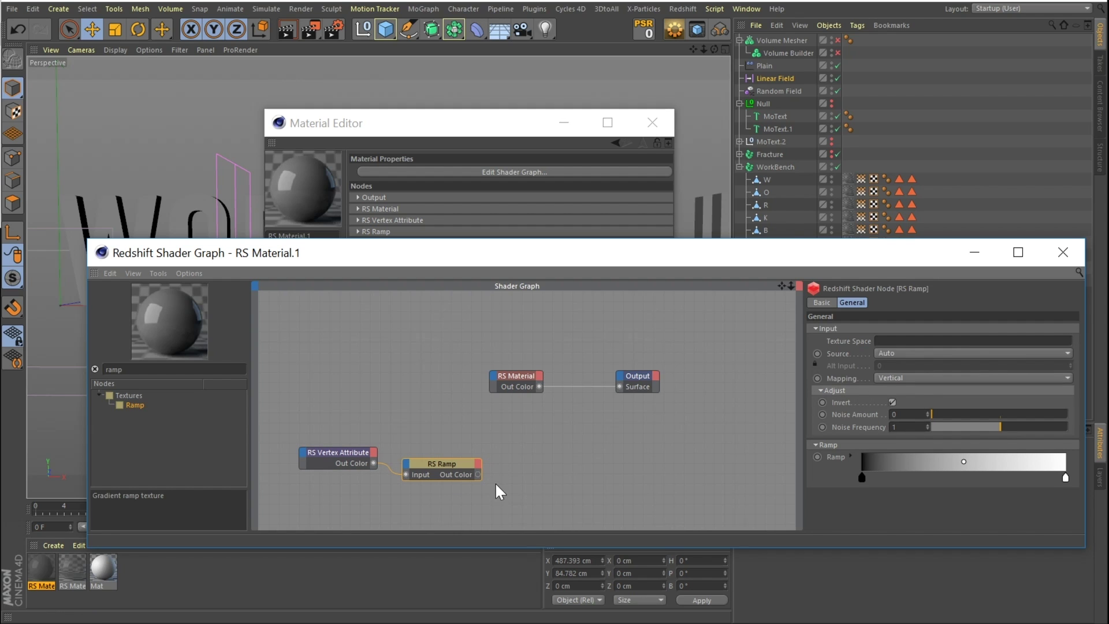
left_click_drag(478, 475, 490, 375)
mouse_move(558, 473)
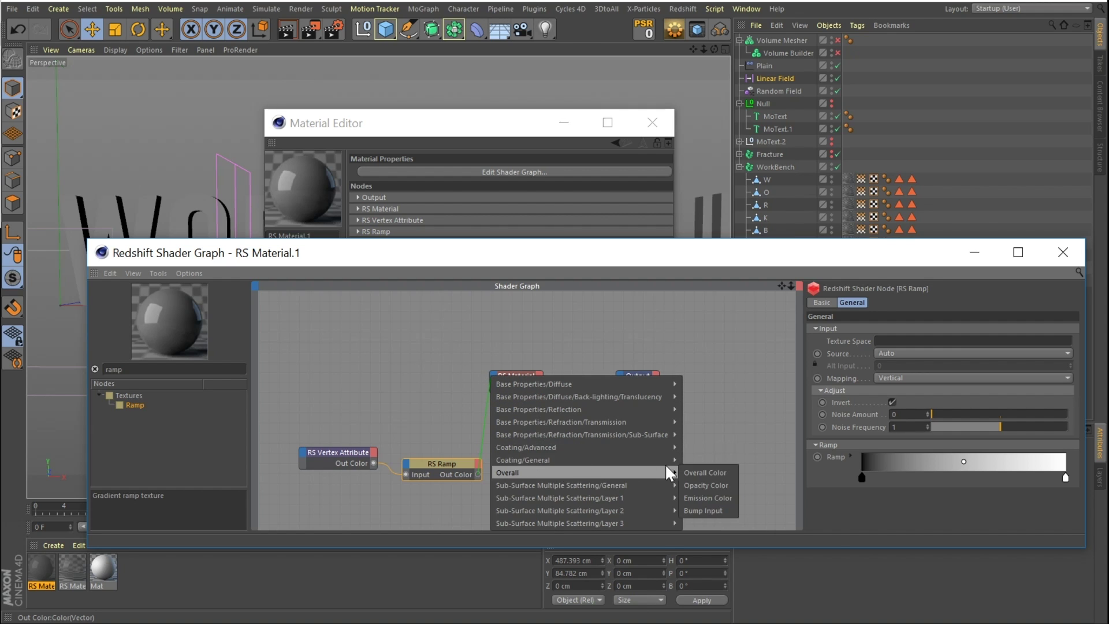
left_click(714, 485)
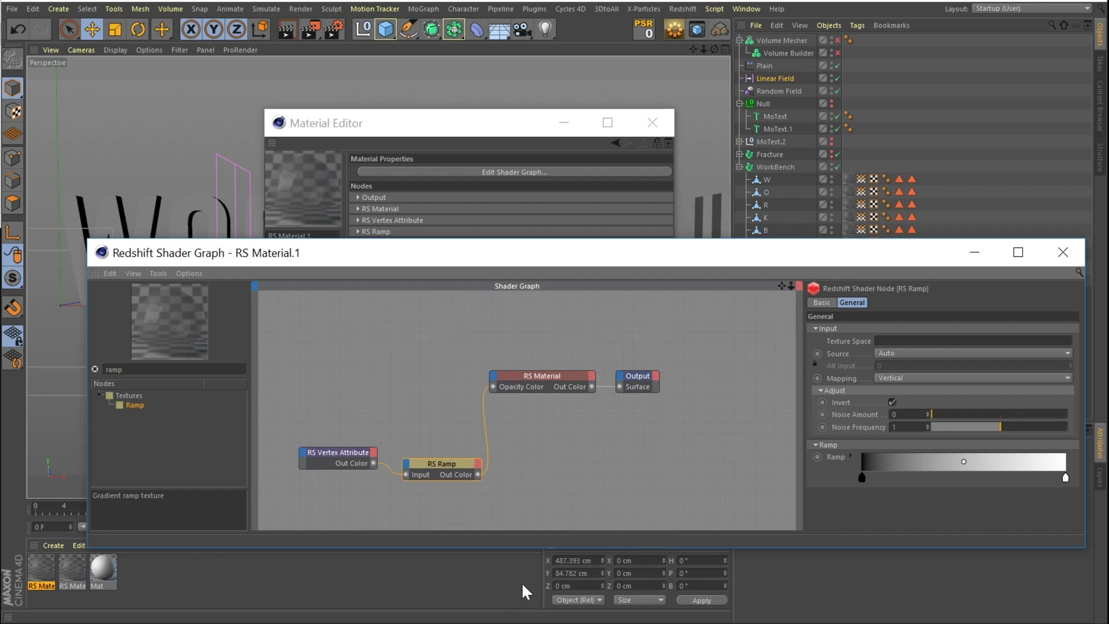
left_click_drag(538, 376, 517, 381)
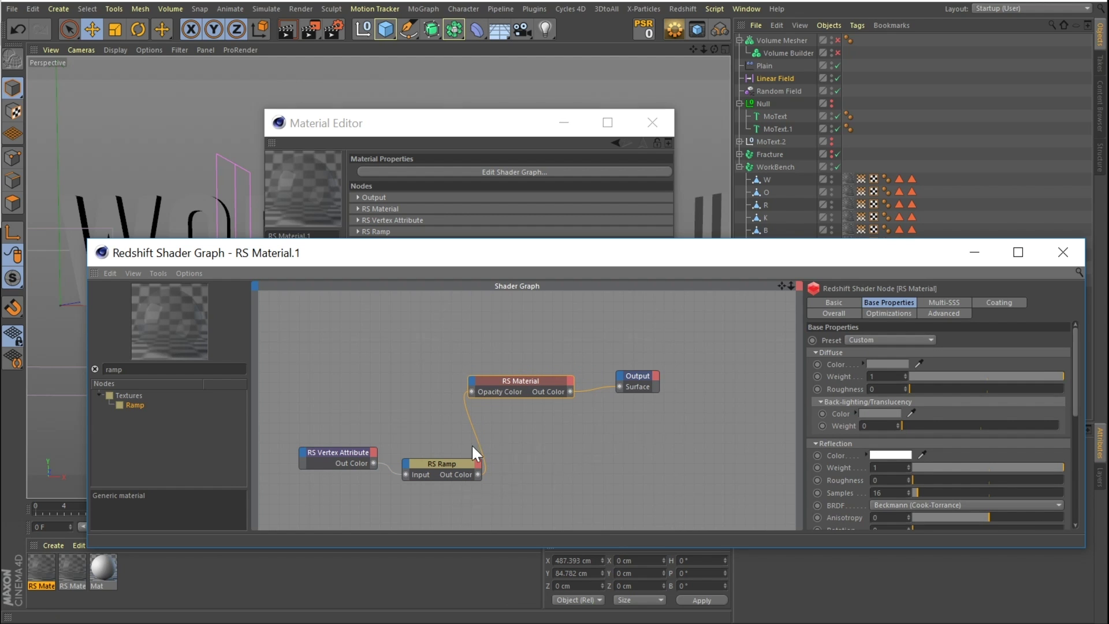
Close the Material Editor and open the Redshift RenderView to preview the dissolving letters
left_click(652, 123)
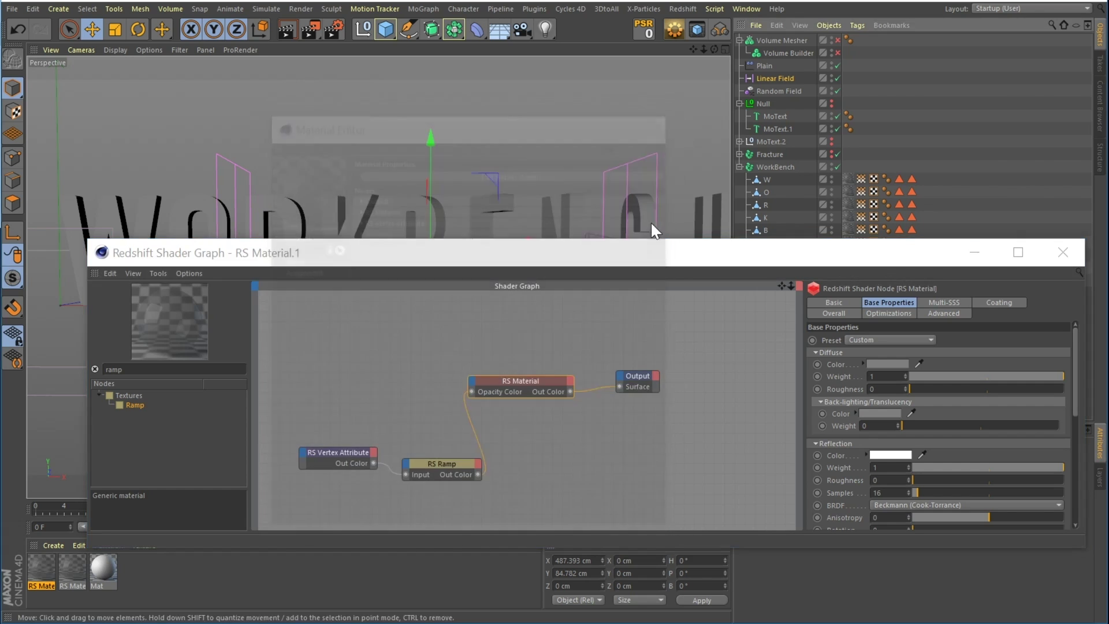
left_click_drag(680, 254, 652, 415)
left_click(683, 9)
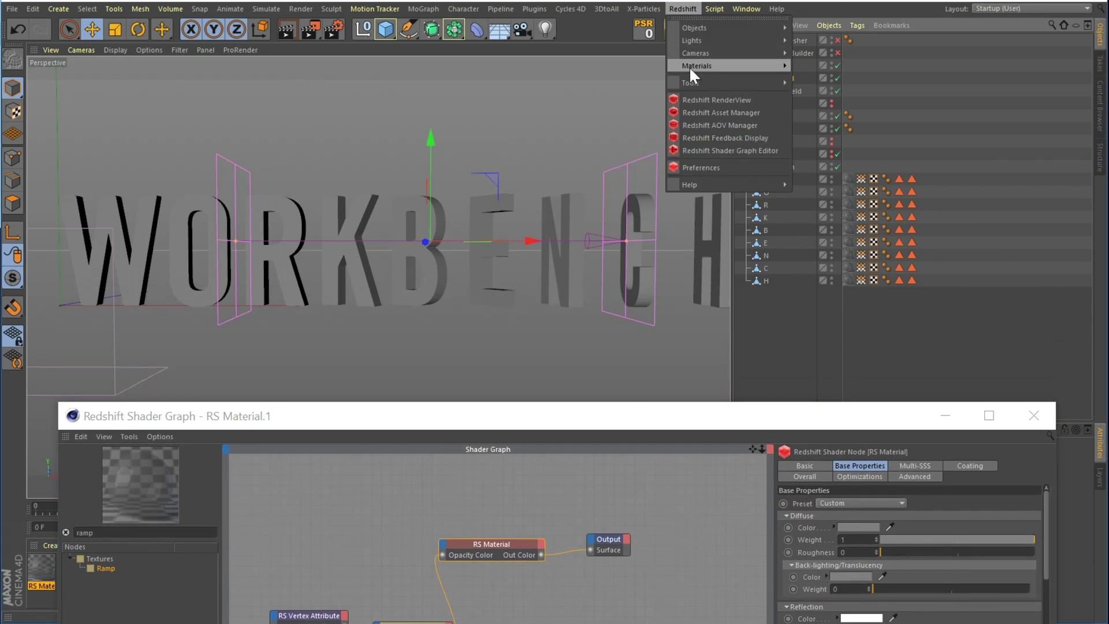
left_click(705, 98)
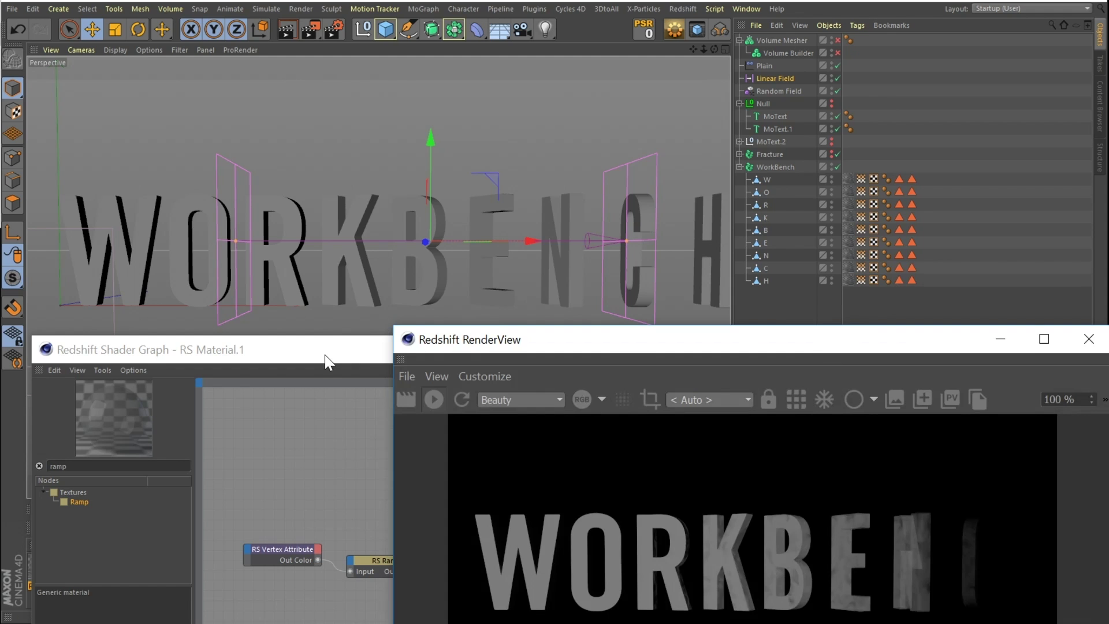
Set the Ramp node's input Source to Alt
left_click_drag(324, 362, 336, 84)
left_click(401, 279)
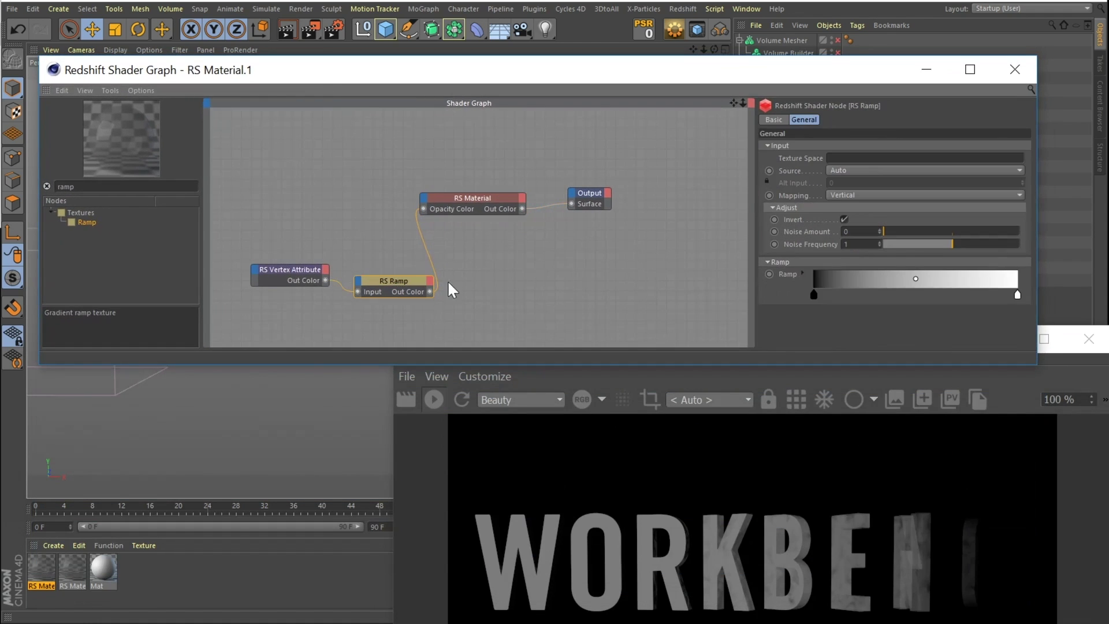
left_click(864, 171)
left_click(843, 193)
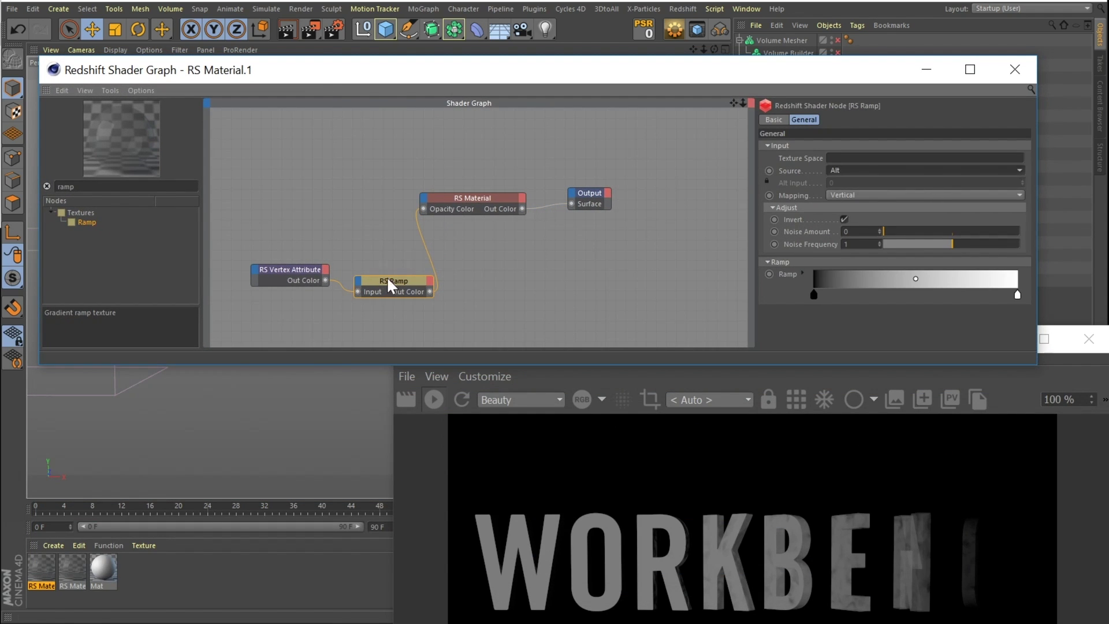
Close the shader graph and move the Linear Field back along X to about -217 cm
left_click(1017, 67)
left_click_drag(535, 239, 675, 276)
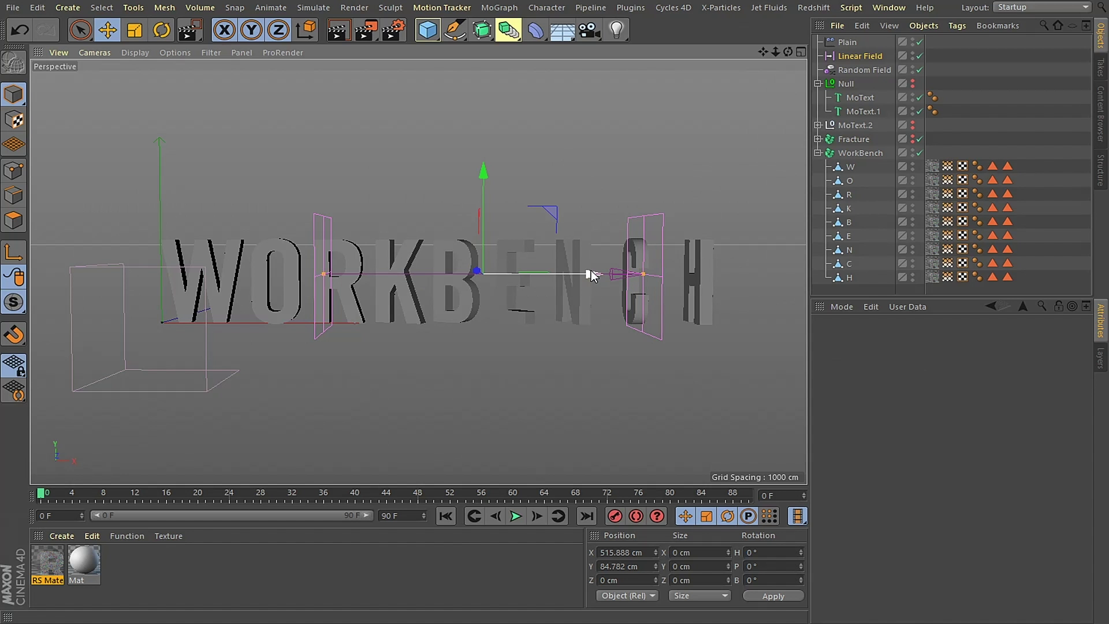
left_click_drag(589, 272, 130, 278)
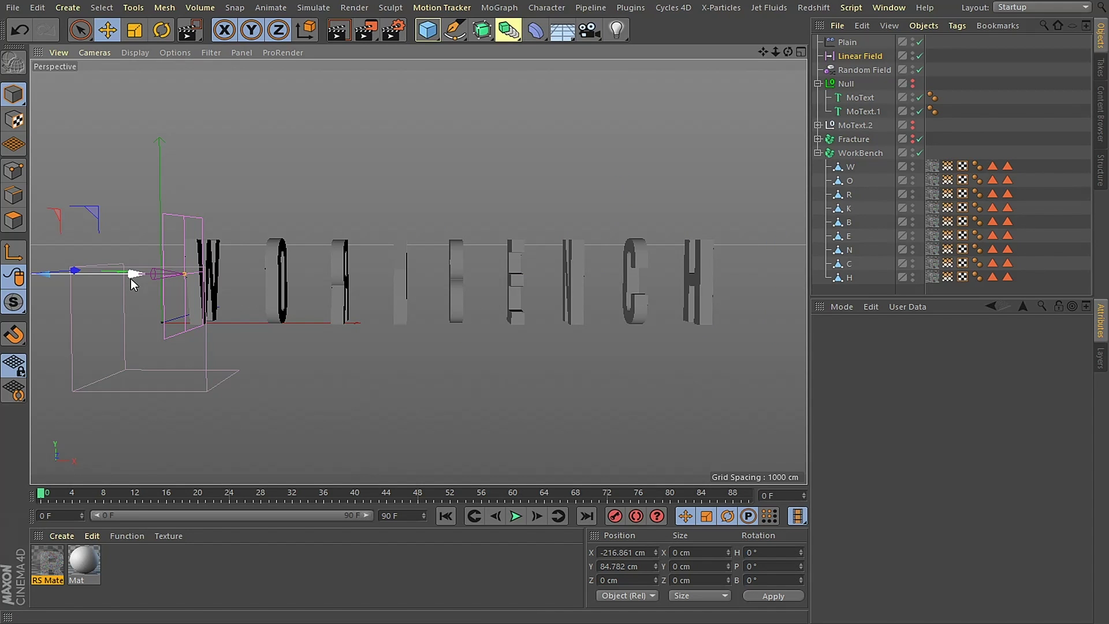